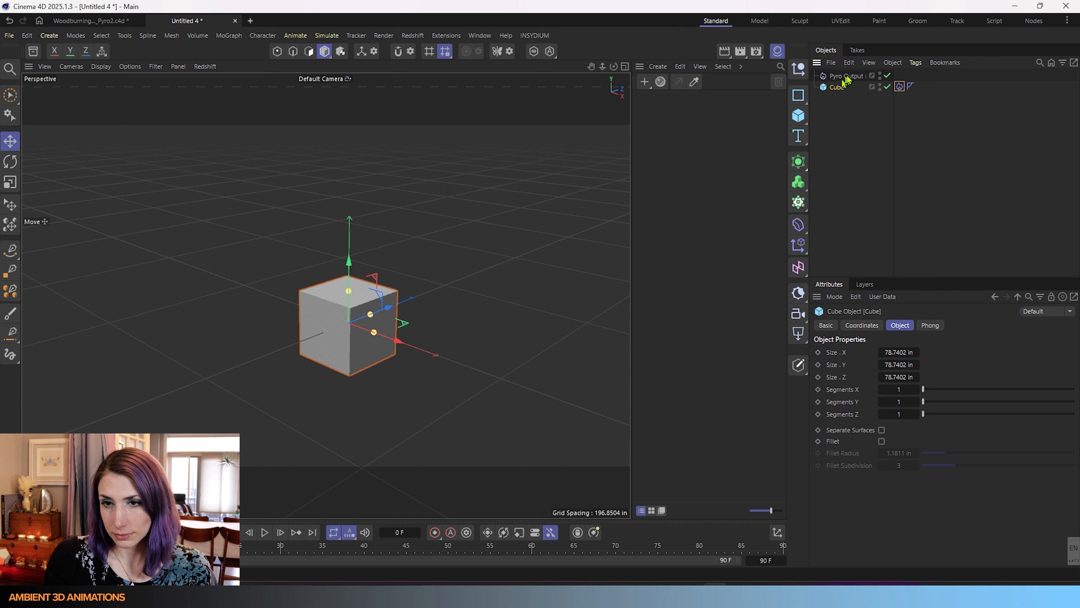
# Select the Pyro Output and bring its Draw section into view in the Pyro Scene settings.
pyautogui.click(848, 76)
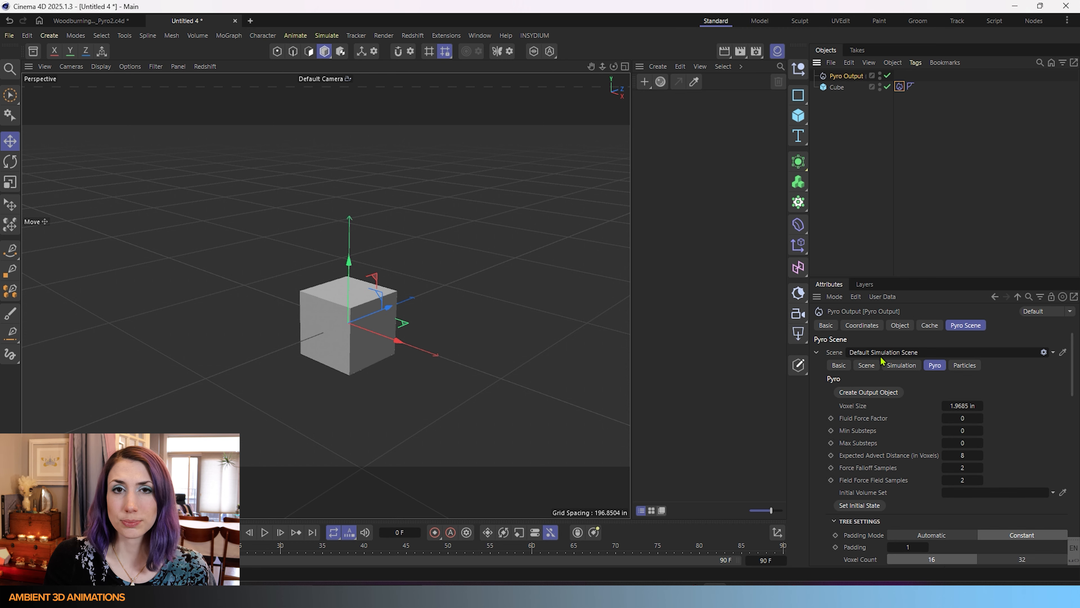
pyautogui.scroll(-10, 881, 493)
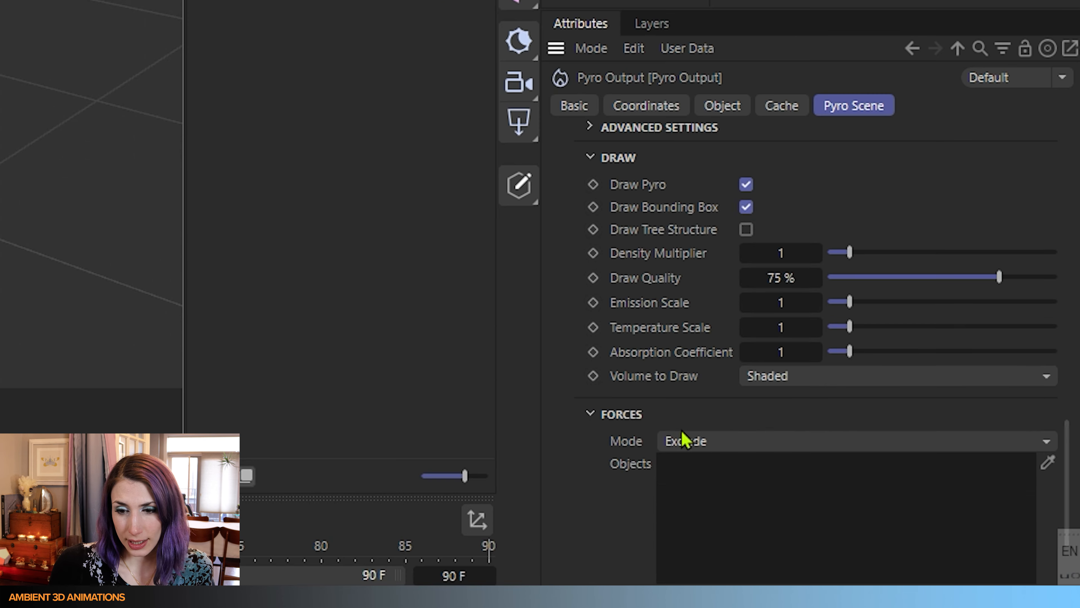
pyautogui.scroll(3, 879, 487)
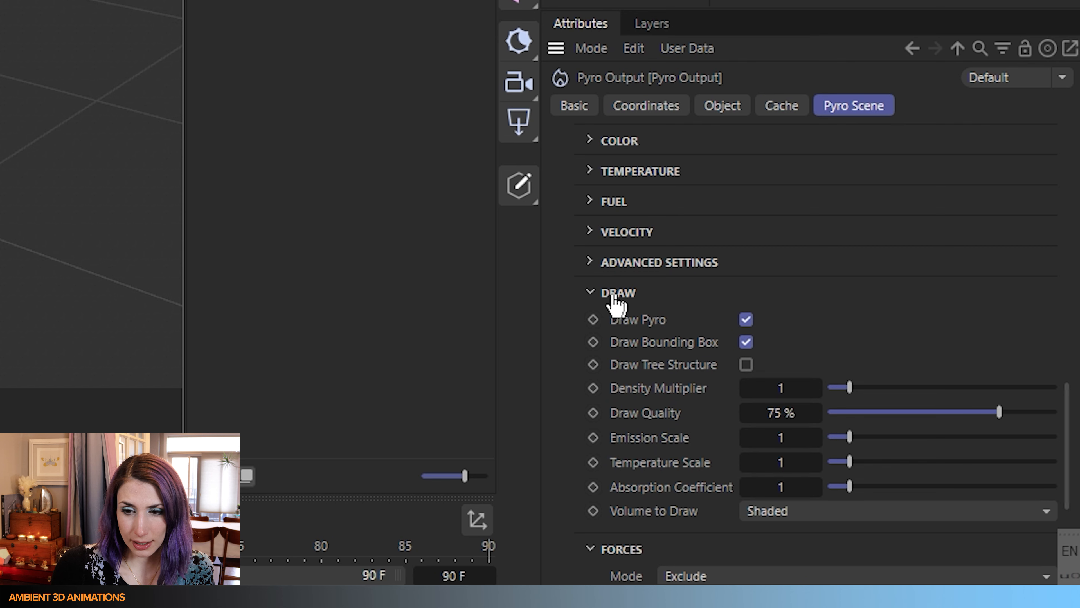
pyautogui.click(598, 297)
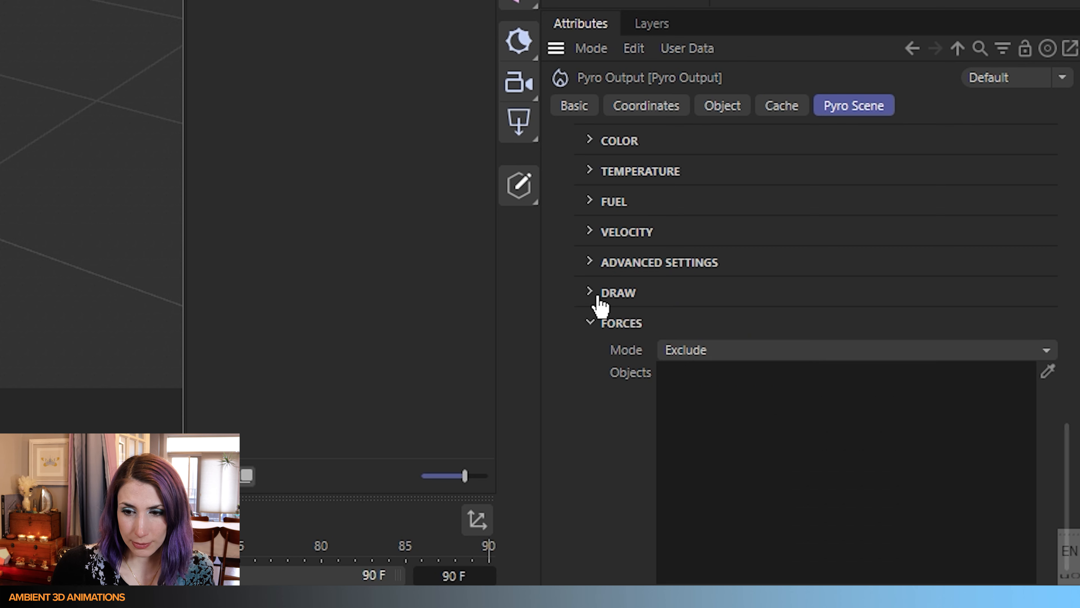
pyautogui.click(598, 300)
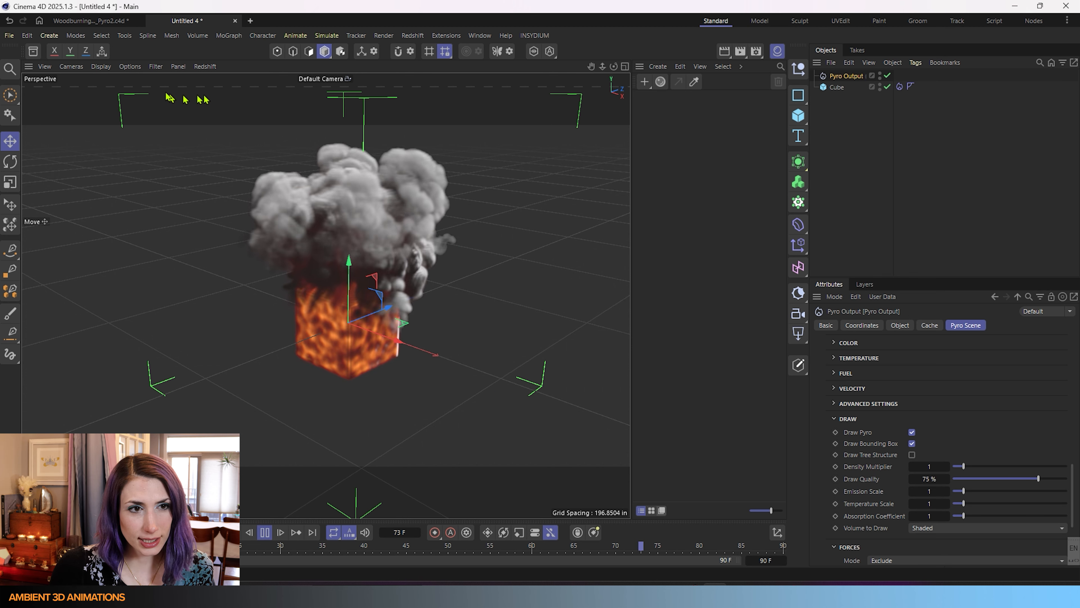
pyautogui.click(100, 66)
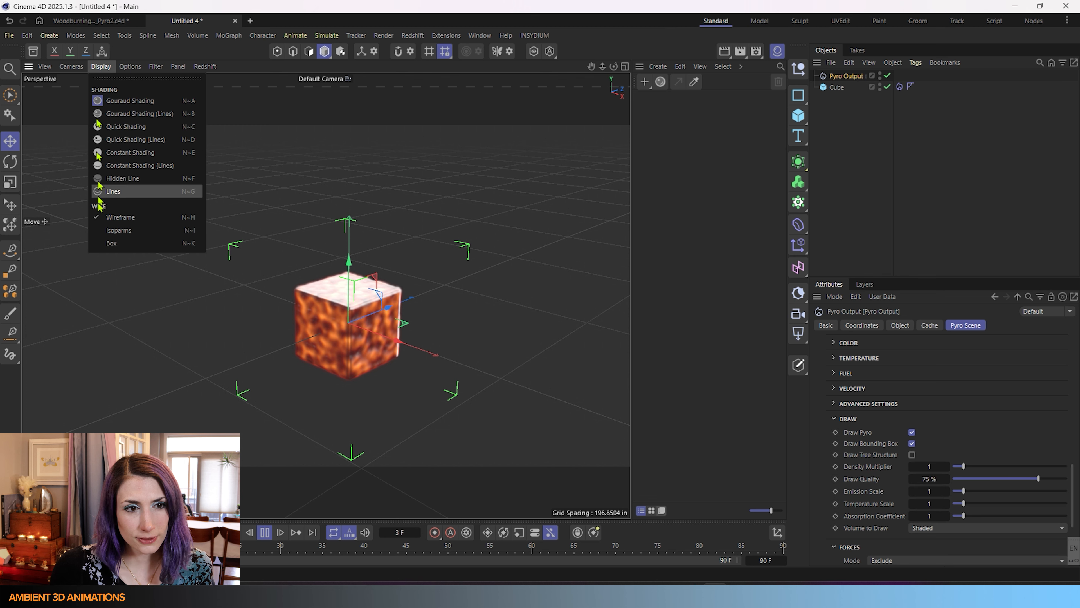
pyautogui.click(110, 192)
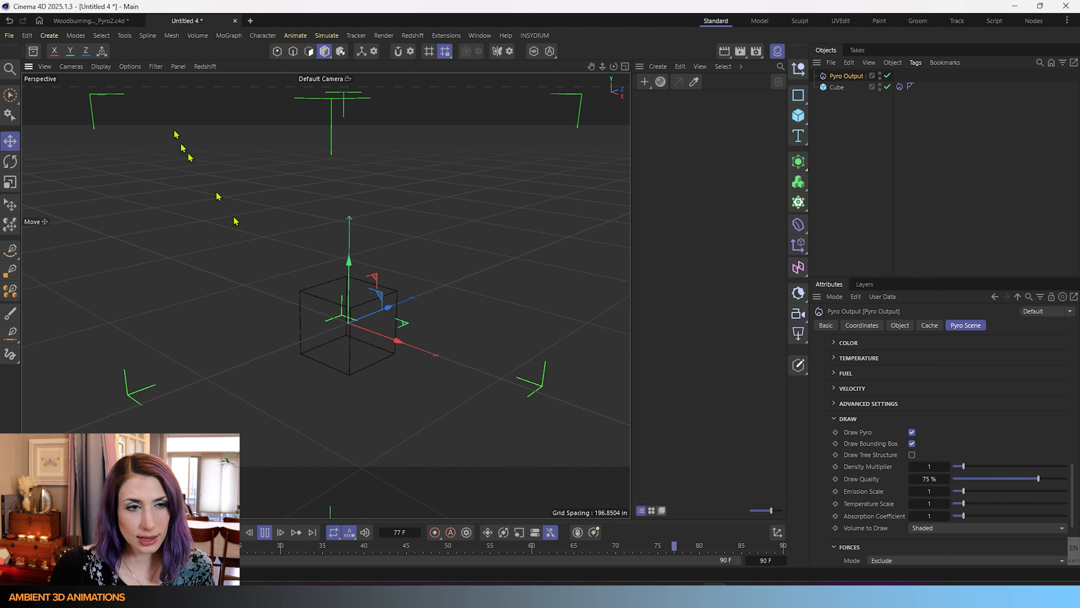
pyautogui.click(101, 67)
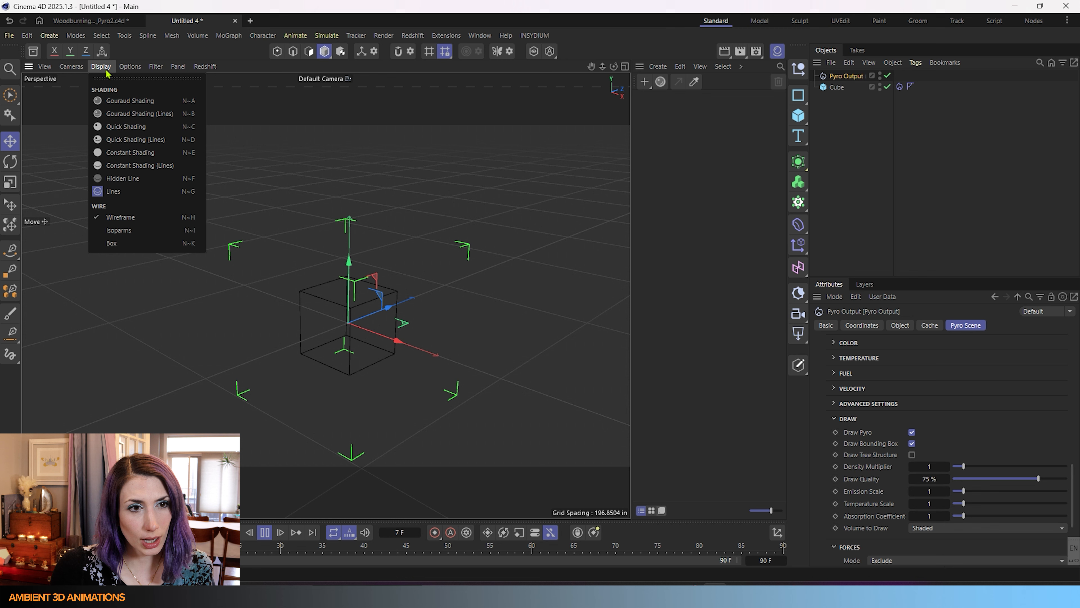
pyautogui.click(110, 103)
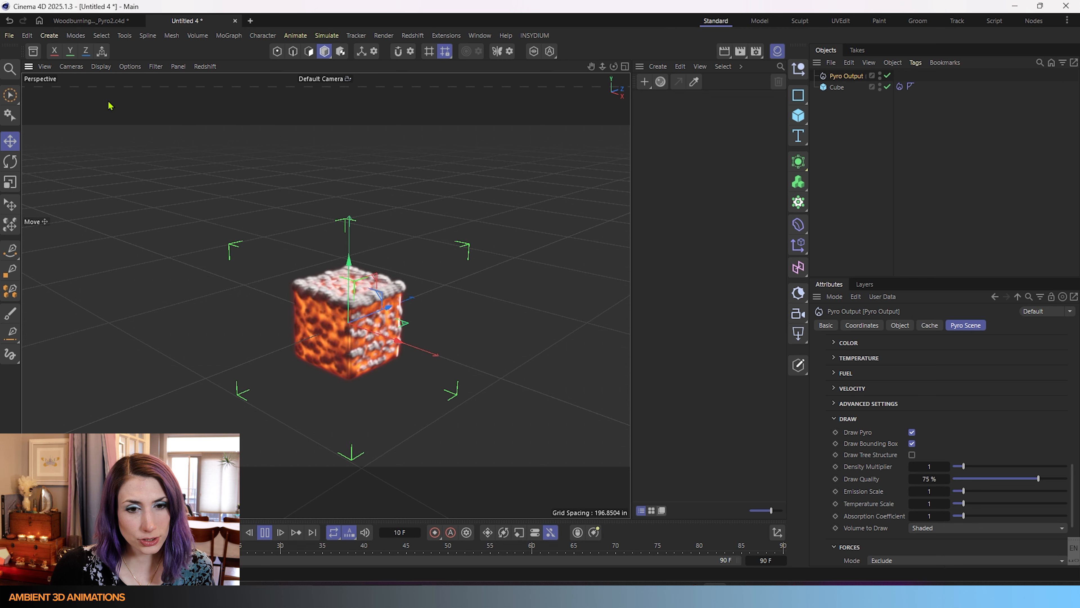
pyautogui.click(102, 67)
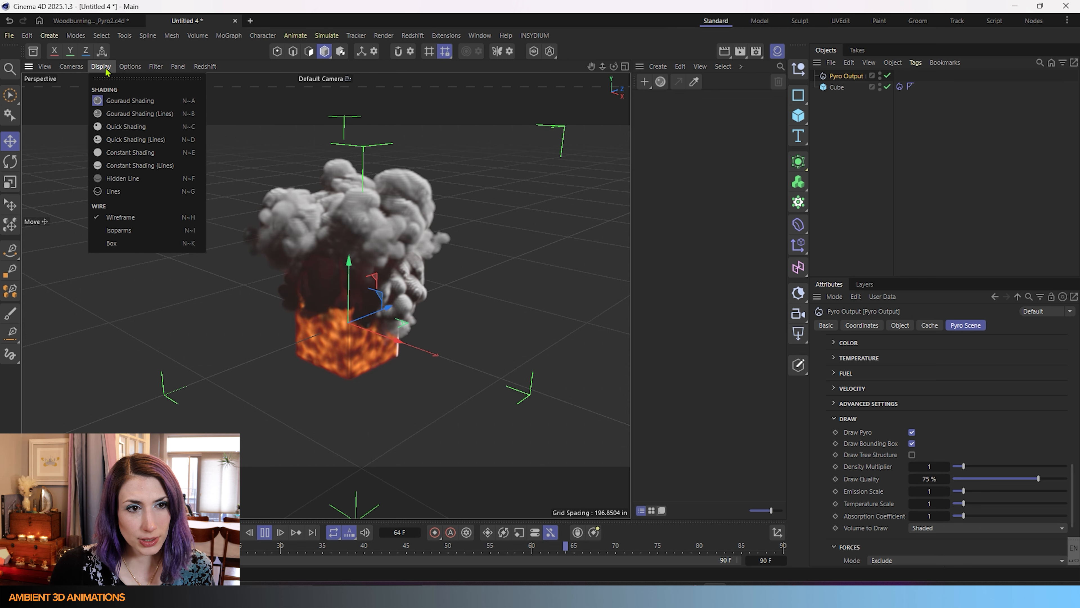
pyautogui.click(102, 117)
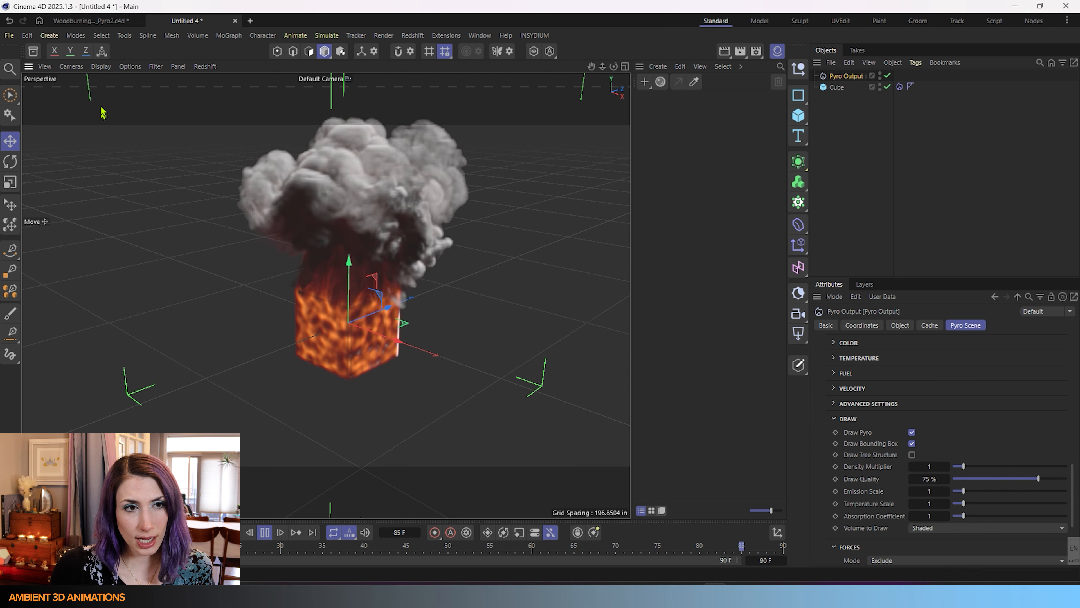
pyautogui.click(102, 66)
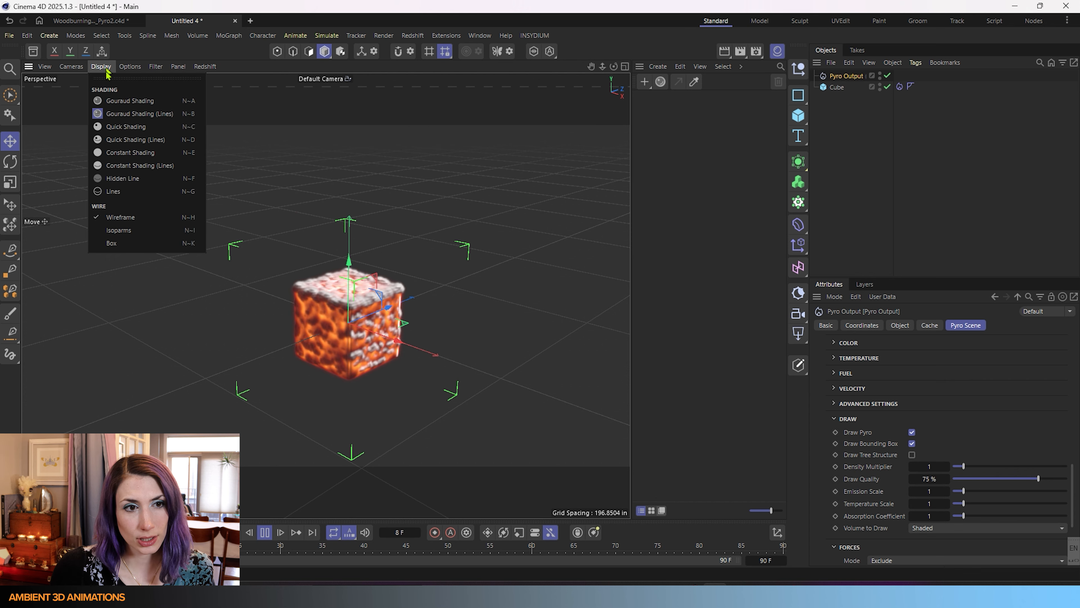
pyautogui.click(107, 126)
pyautogui.click(92, 66)
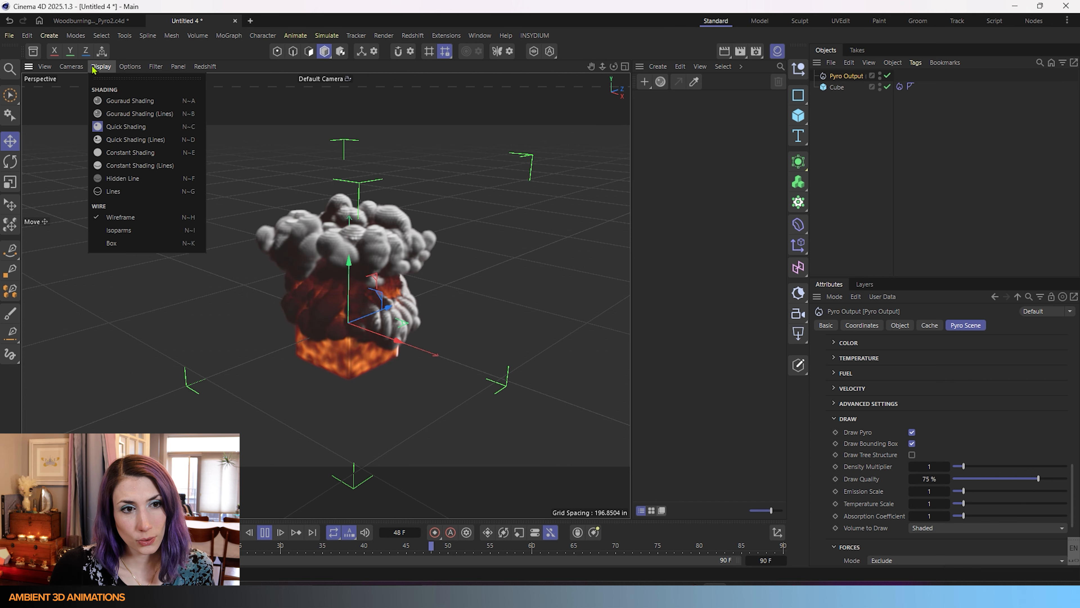
pyautogui.click(110, 141)
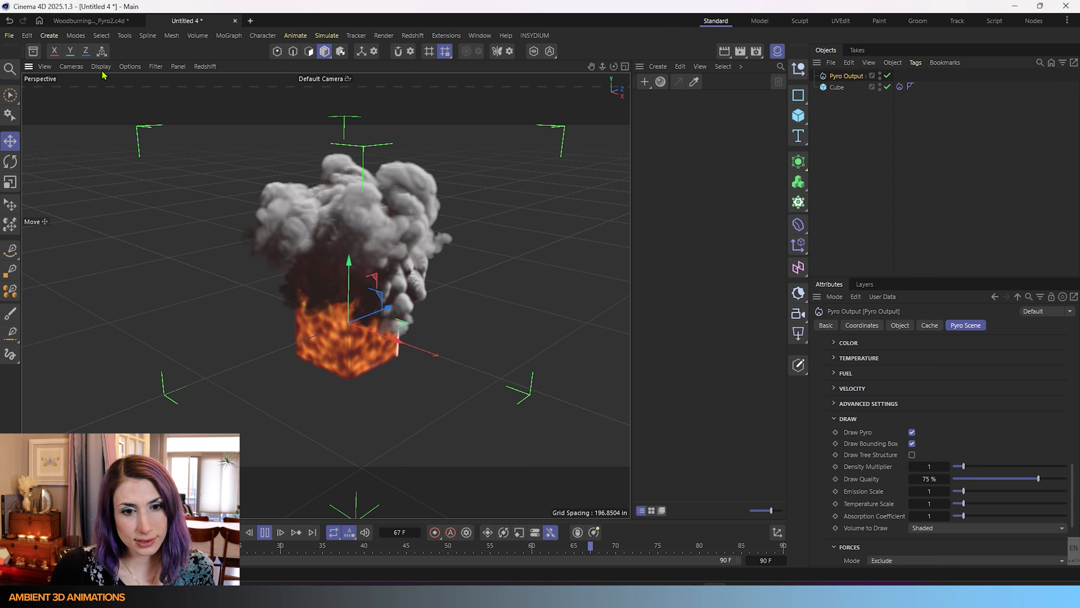
pyautogui.click(101, 67)
pyautogui.click(97, 155)
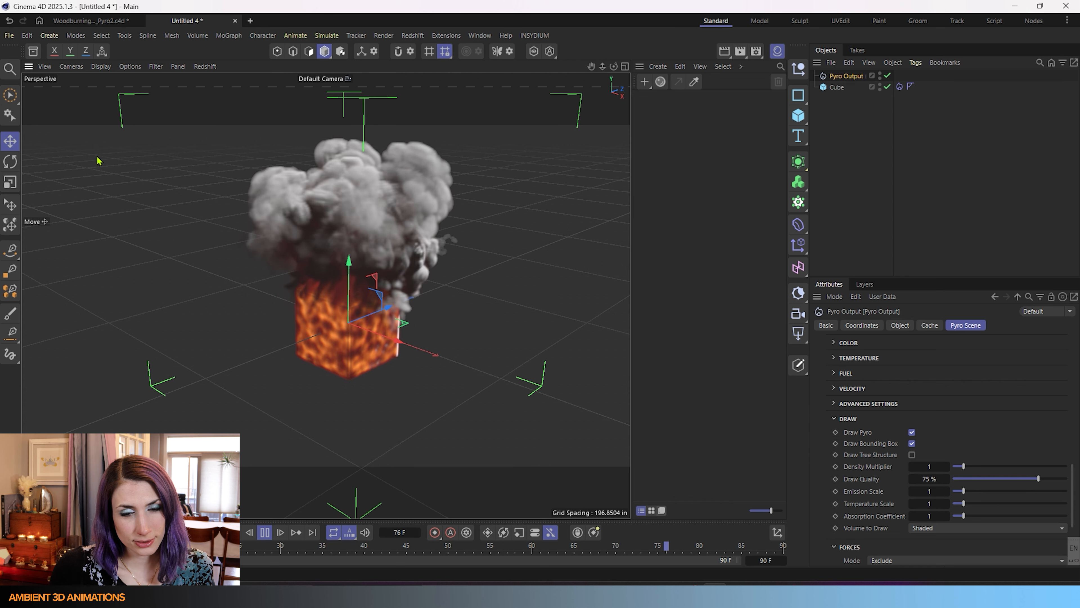
pyautogui.click(101, 66)
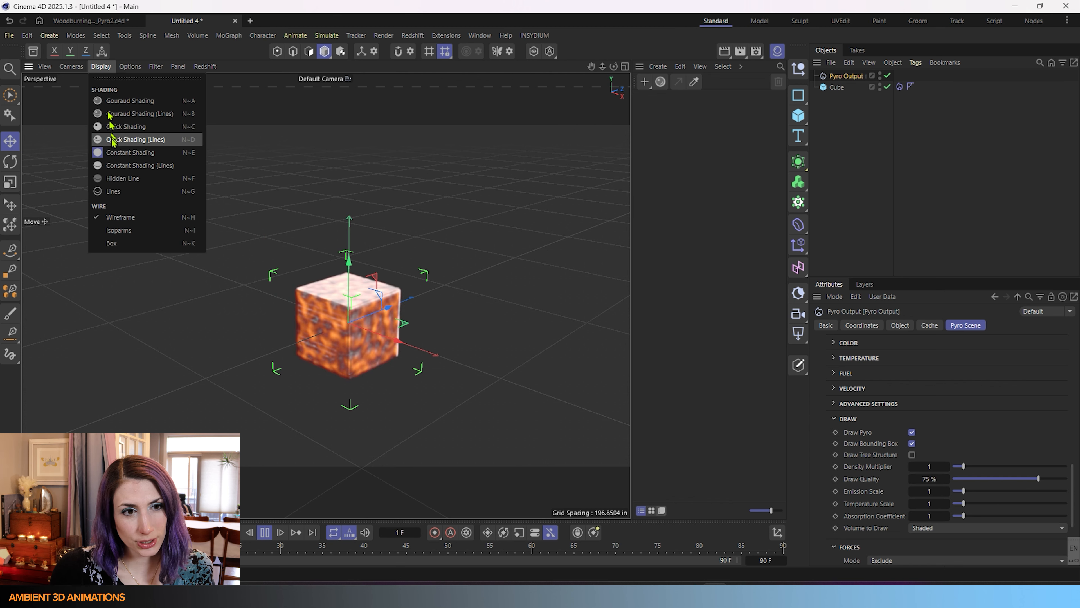
pyautogui.click(114, 165)
pyautogui.click(101, 67)
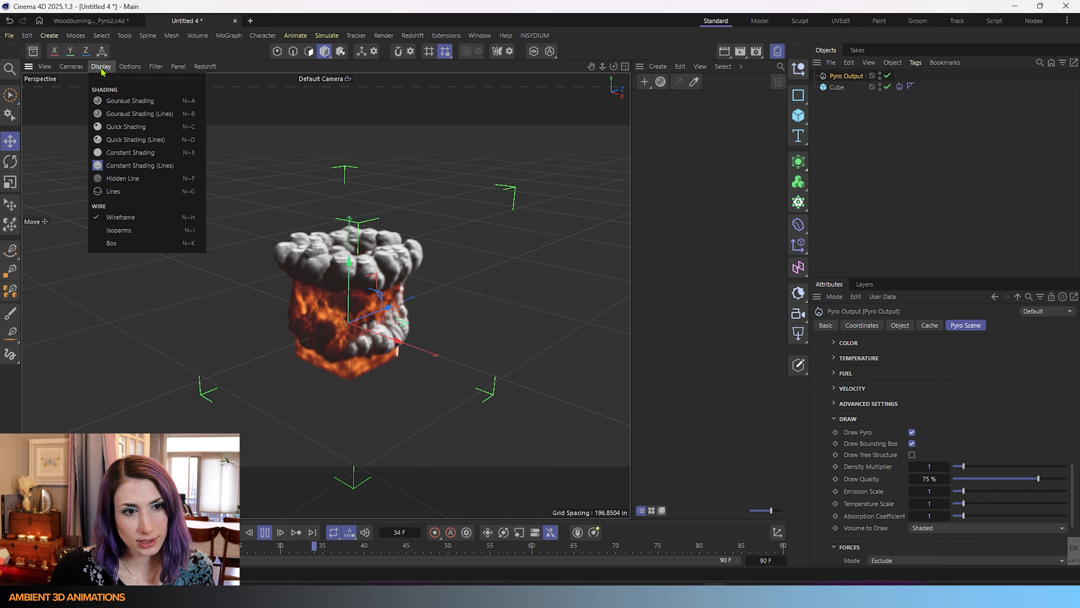
pyautogui.click(121, 192)
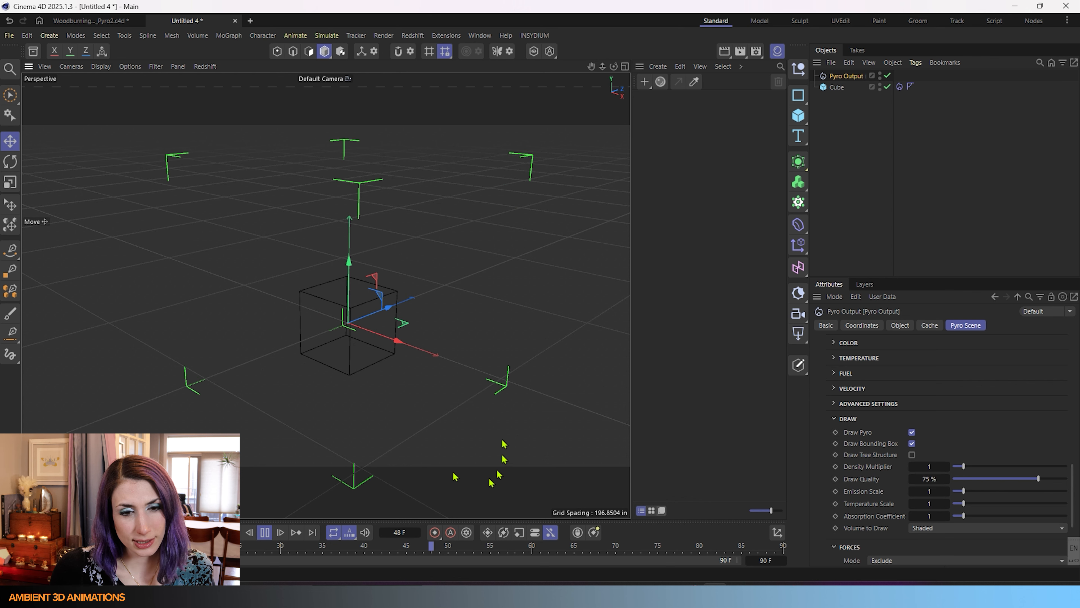
pyautogui.click(99, 70)
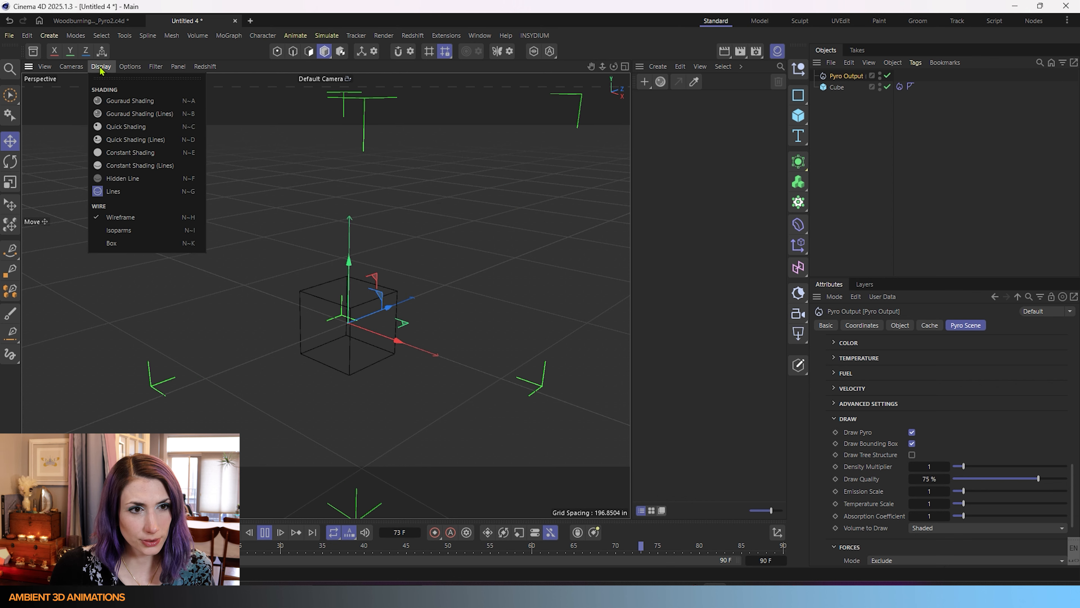
pyautogui.click(123, 101)
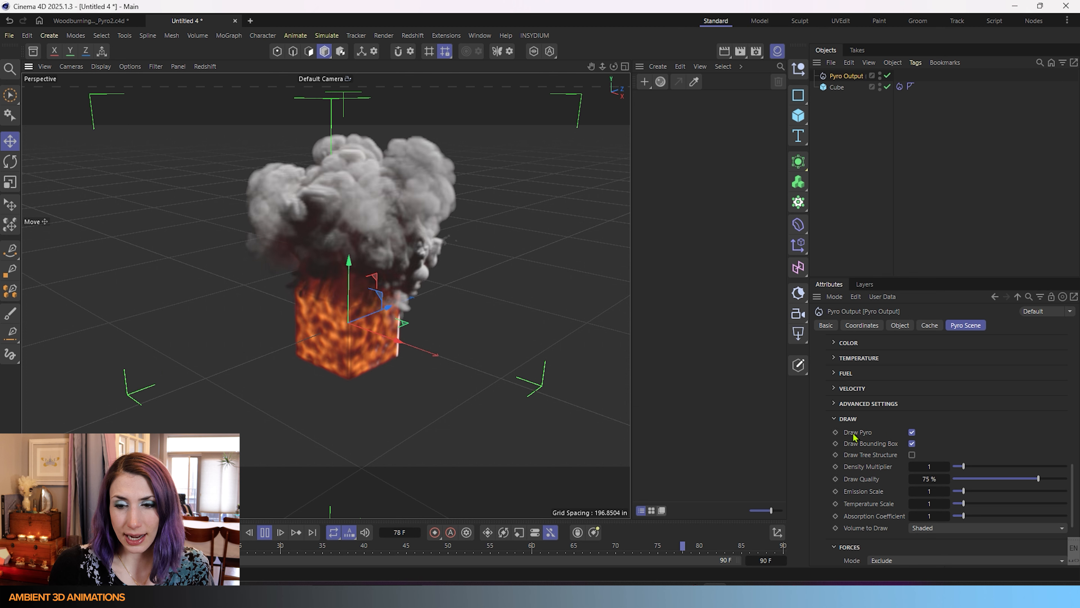
pyautogui.click(911, 433)
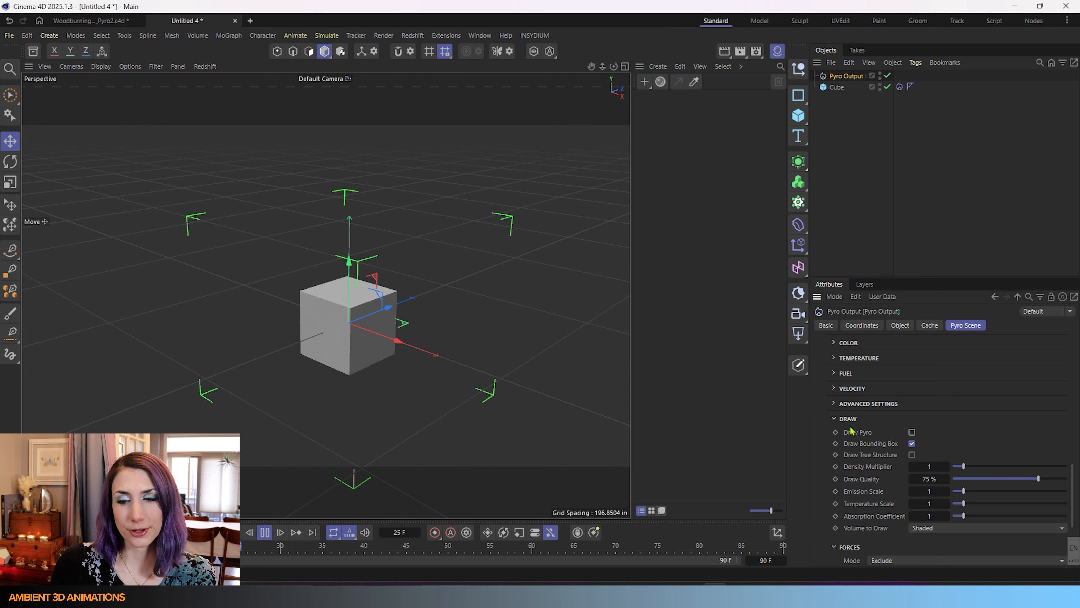
pyautogui.click(912, 432)
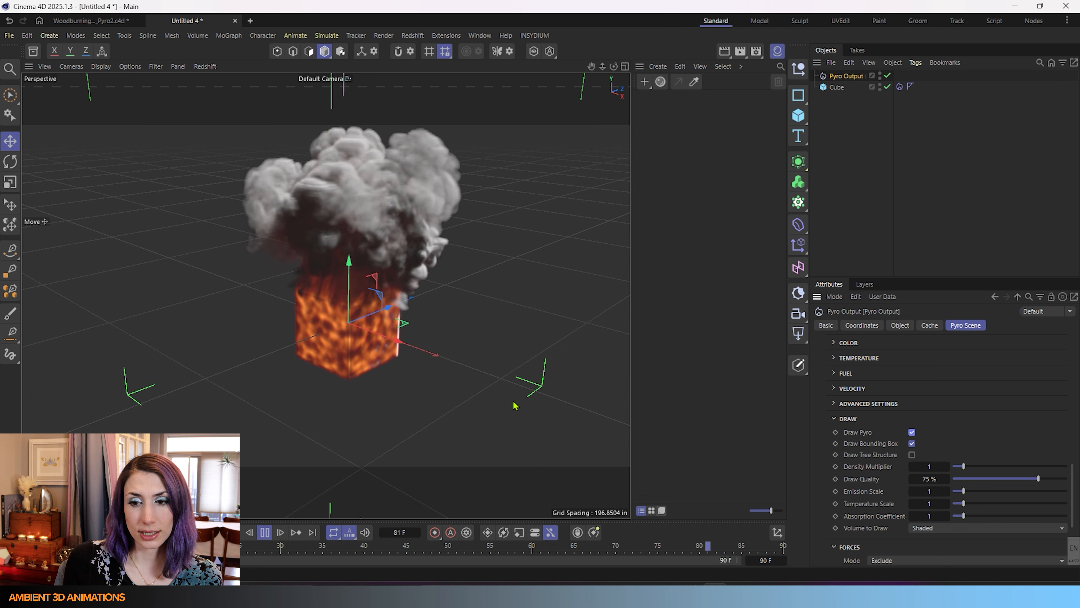
pyautogui.click(912, 444)
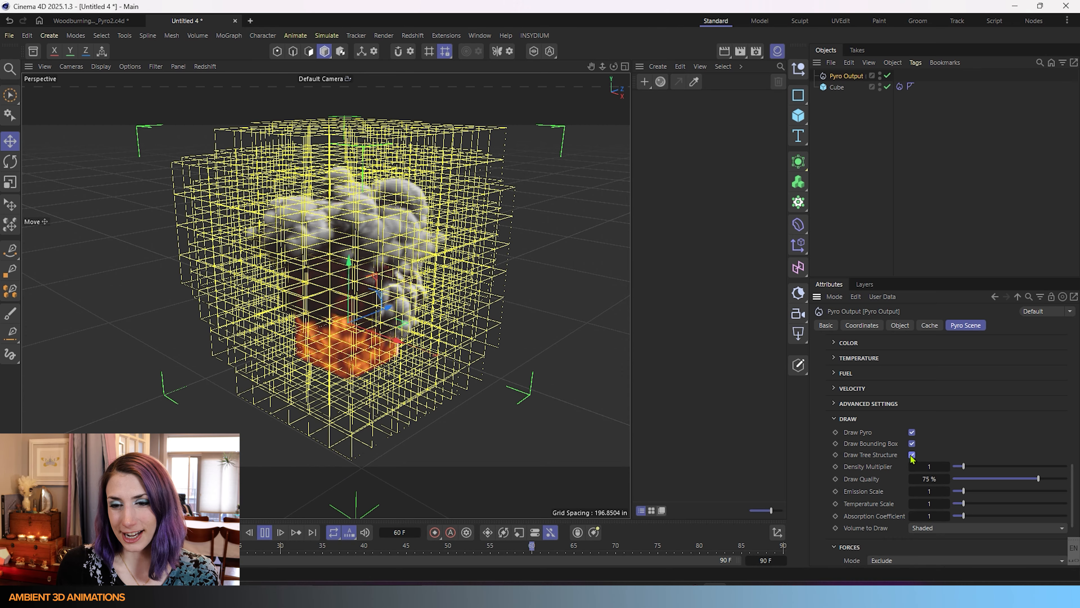
pyautogui.click(911, 454)
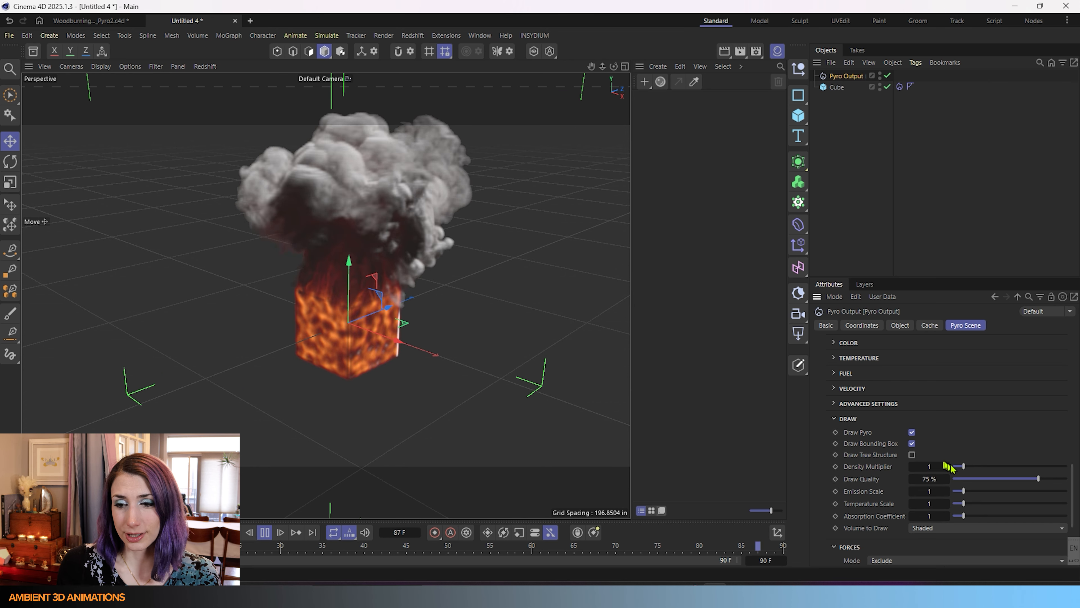
# Try thinner and thicker smoke with the Density Multiplier, then reset it to its default 1.
pyautogui.moveTo(964, 466); pyautogui.dragTo(962, 468)
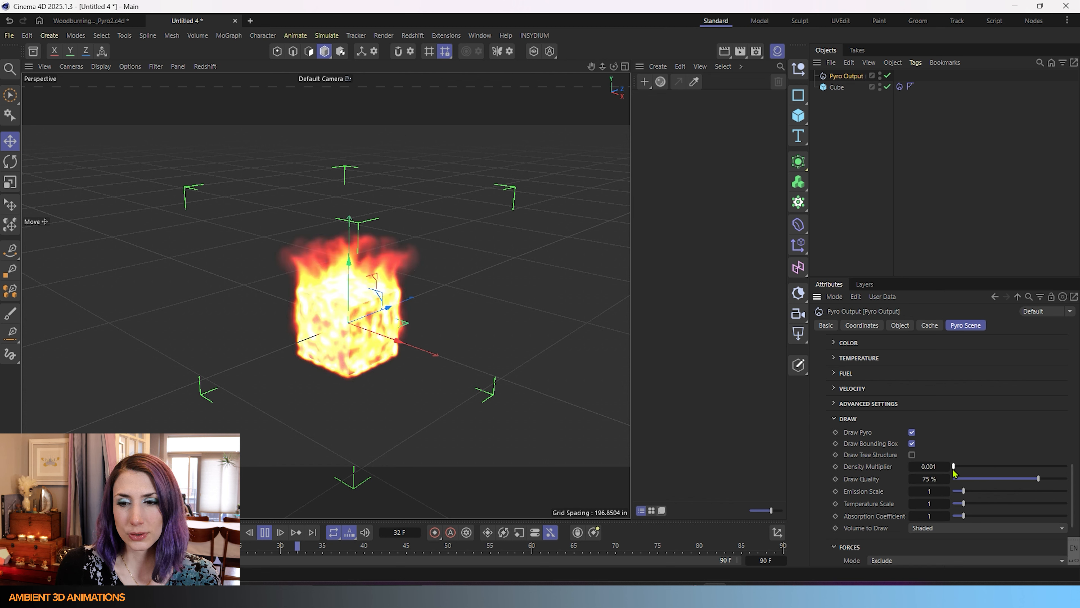
pyautogui.scroll(4, 359, 294)
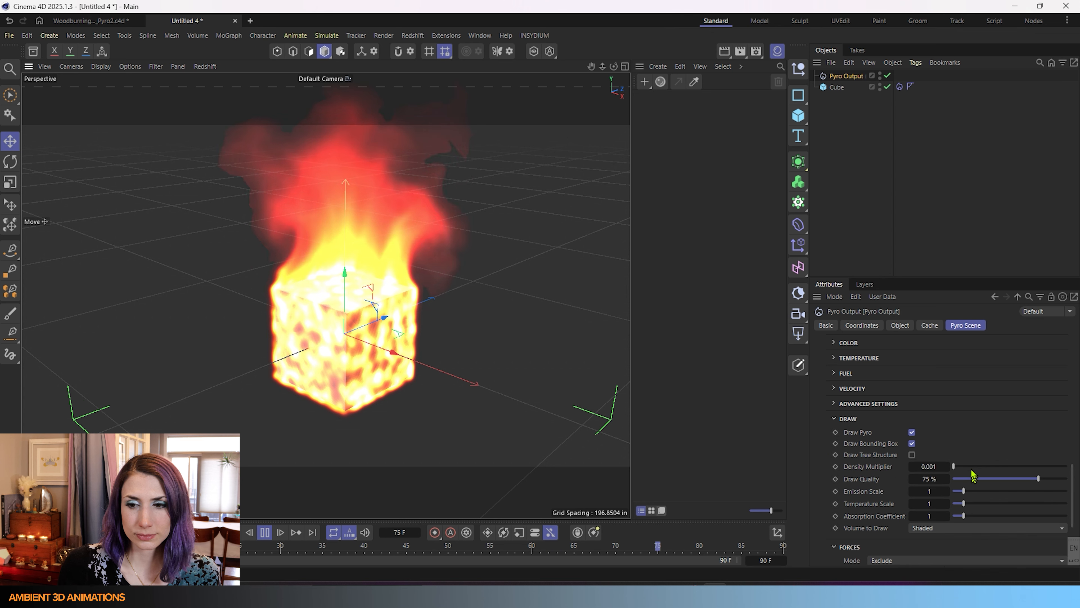
pyautogui.moveTo(954, 466); pyautogui.dragTo(989, 468)
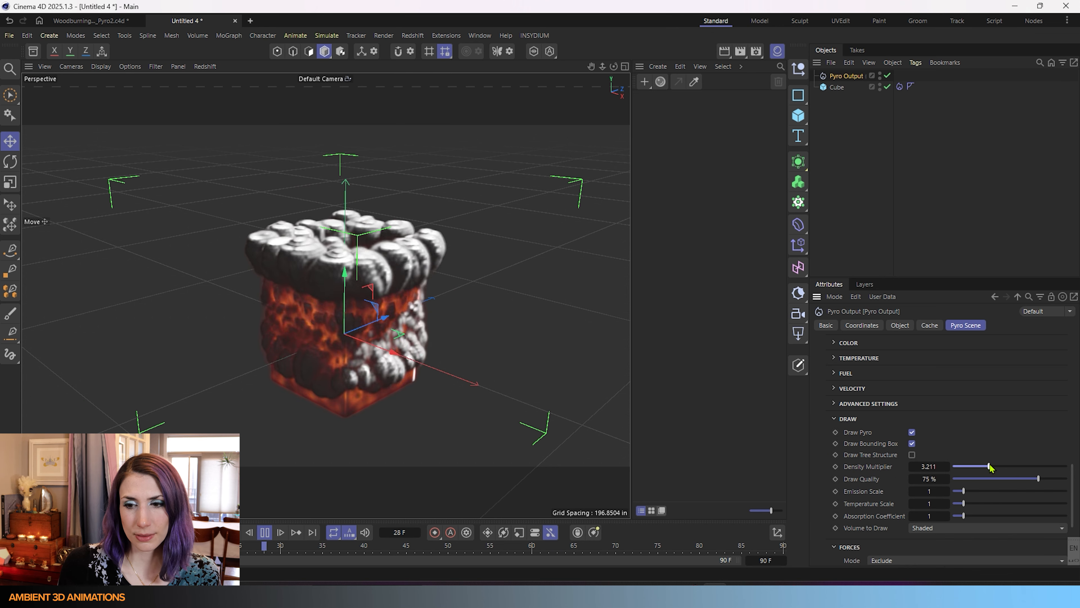
pyautogui.moveTo(990, 468); pyautogui.dragTo(985, 468)
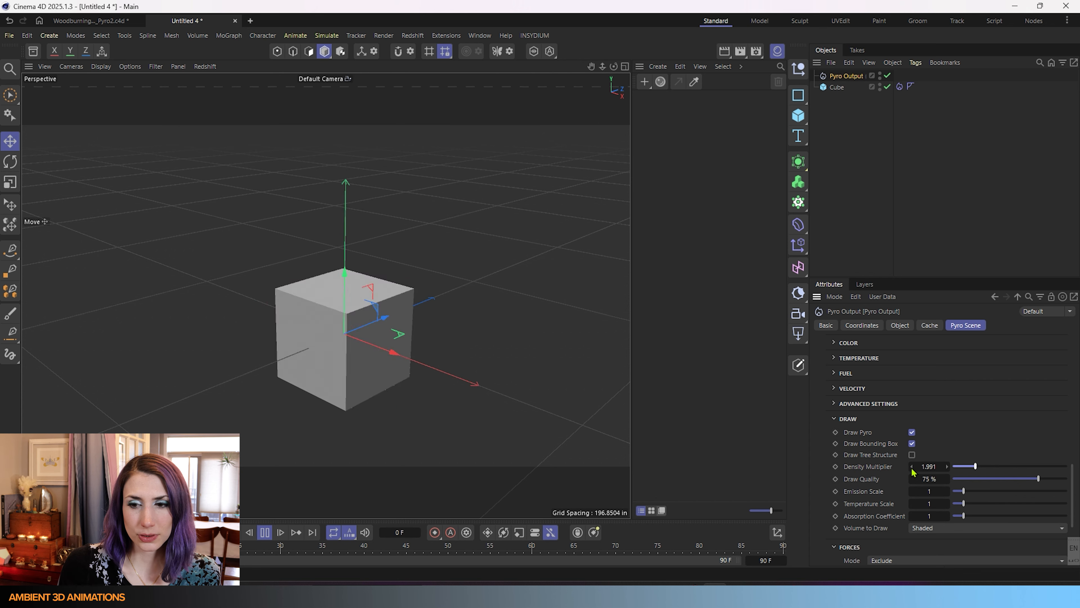
pyautogui.rightClick(911, 468)
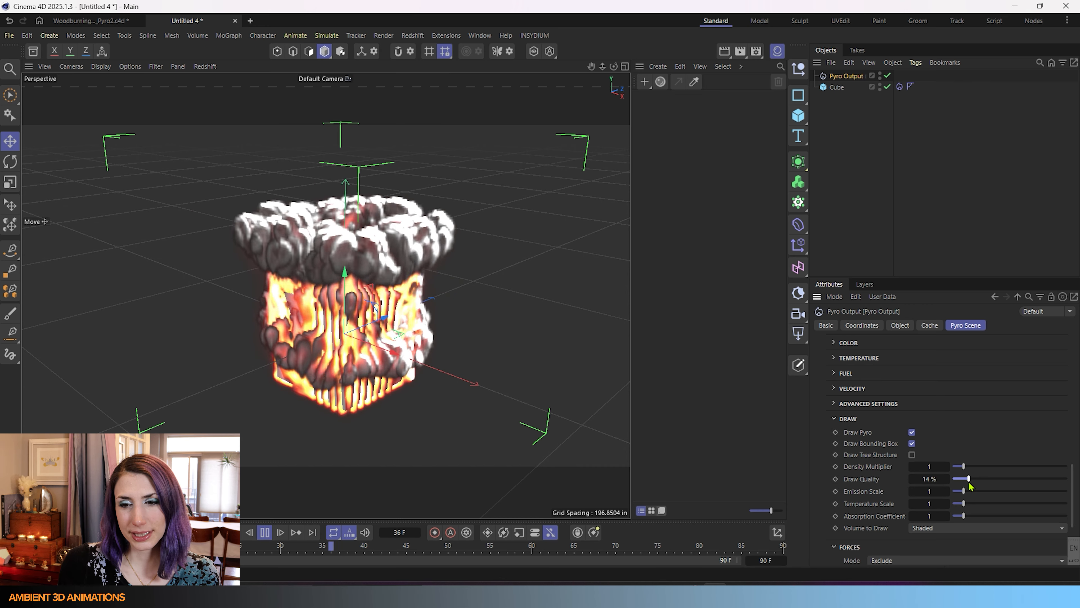
# Raise the Pyro Output's Draw Quality from 14% back up to 75%.
pyautogui.moveTo(969, 486); pyautogui.dragTo(976, 486)
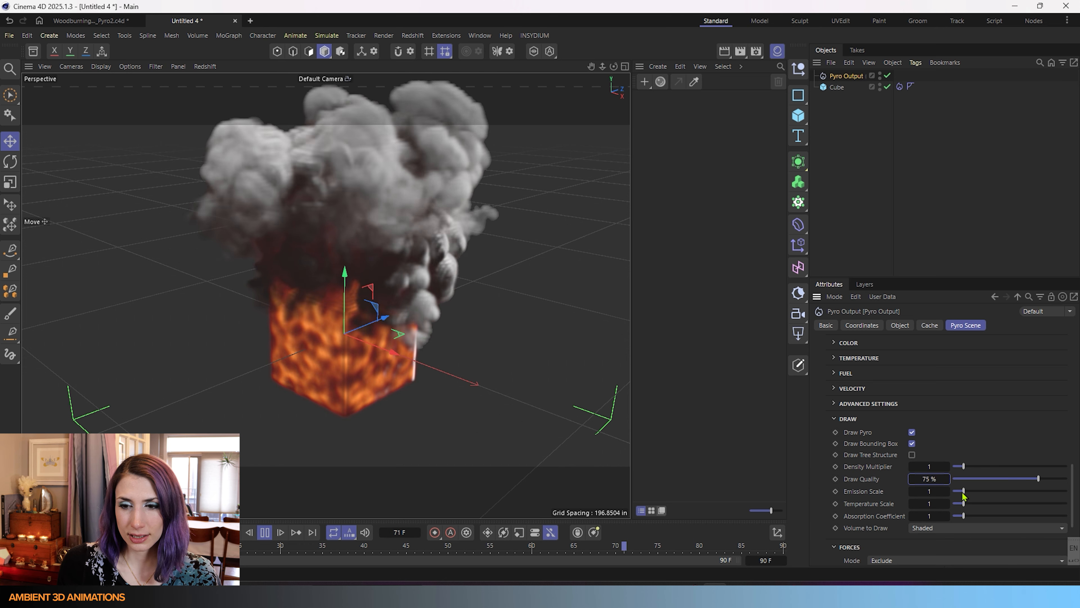
# Drop Density Multiplier to 0.001 to hide the smoke, testing Emission Scale and resetting it to 1.
pyautogui.moveTo(964, 491); pyautogui.dragTo(962, 491)
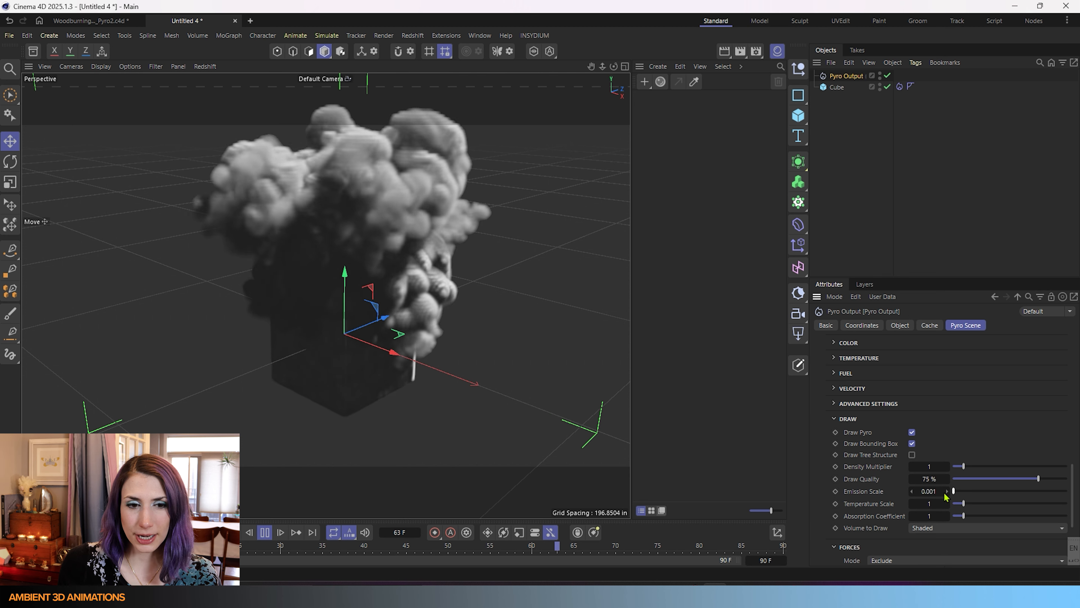
pyautogui.moveTo(960, 494); pyautogui.dragTo(963, 493)
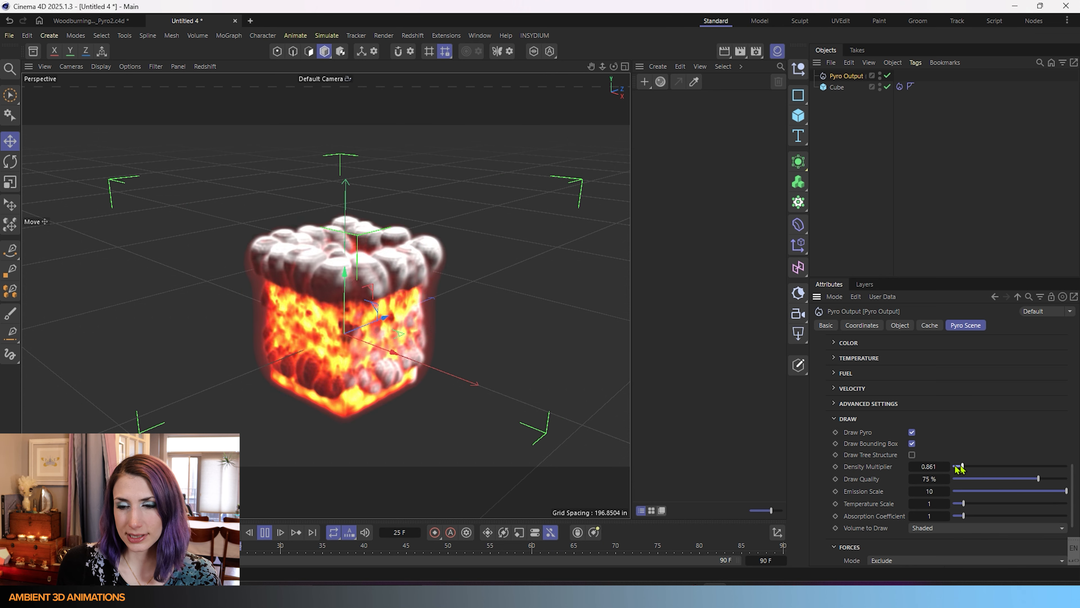
pyautogui.moveTo(961, 466); pyautogui.dragTo(953, 466)
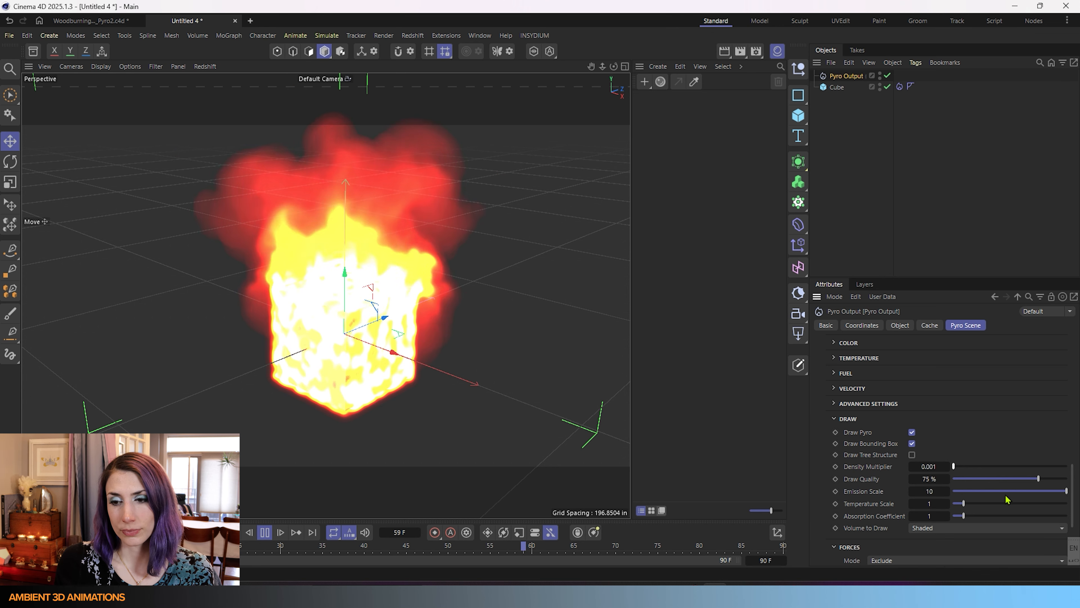
pyautogui.moveTo(1006, 496); pyautogui.dragTo(952, 492)
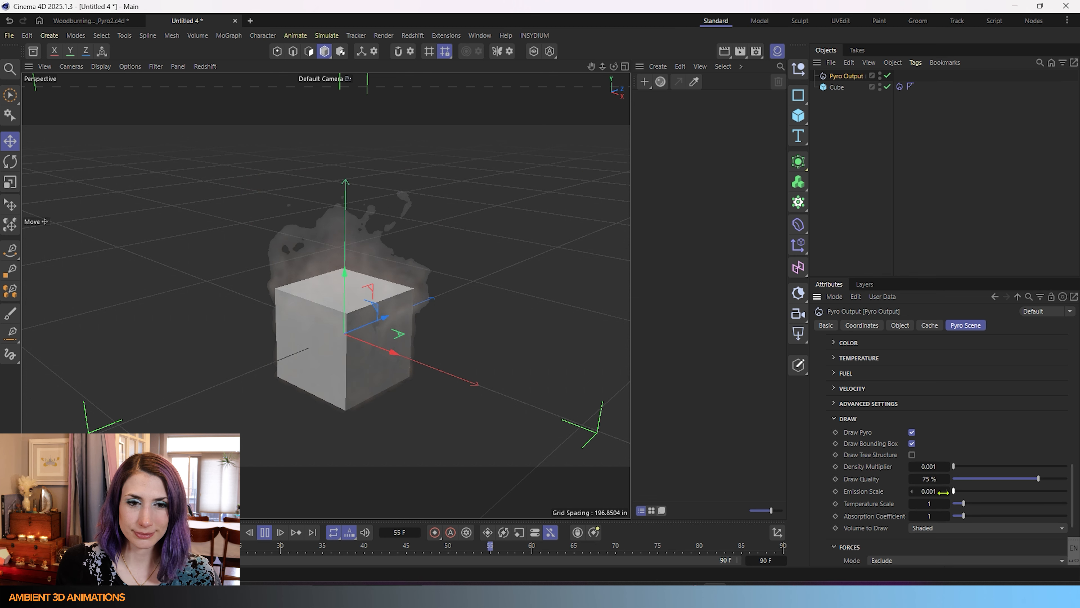
pyautogui.click(970, 492)
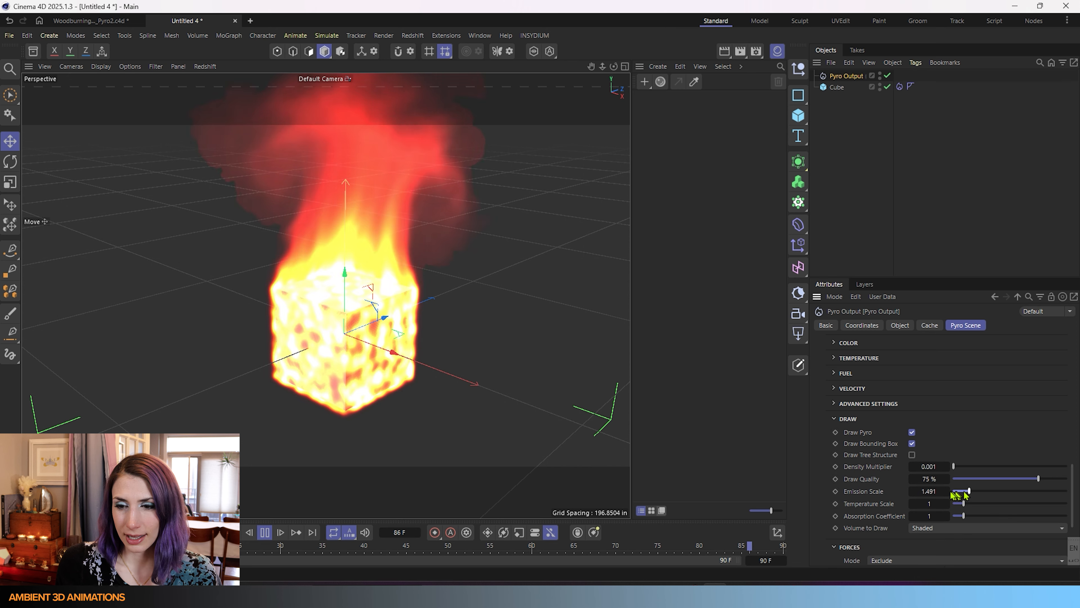
pyautogui.rightClick(912, 491)
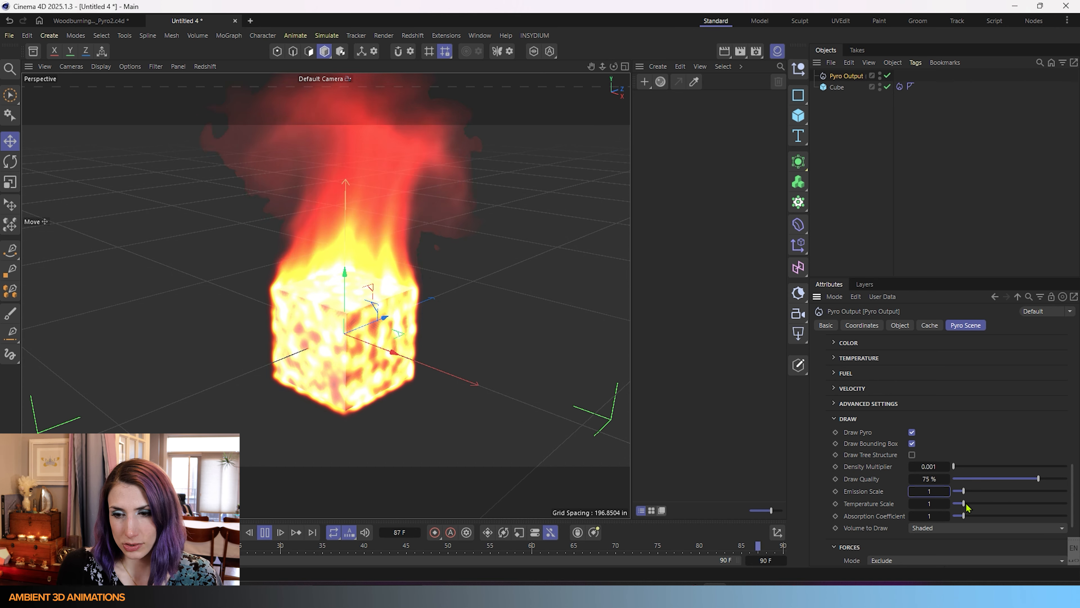
pyautogui.moveTo(964, 503); pyautogui.dragTo(974, 503)
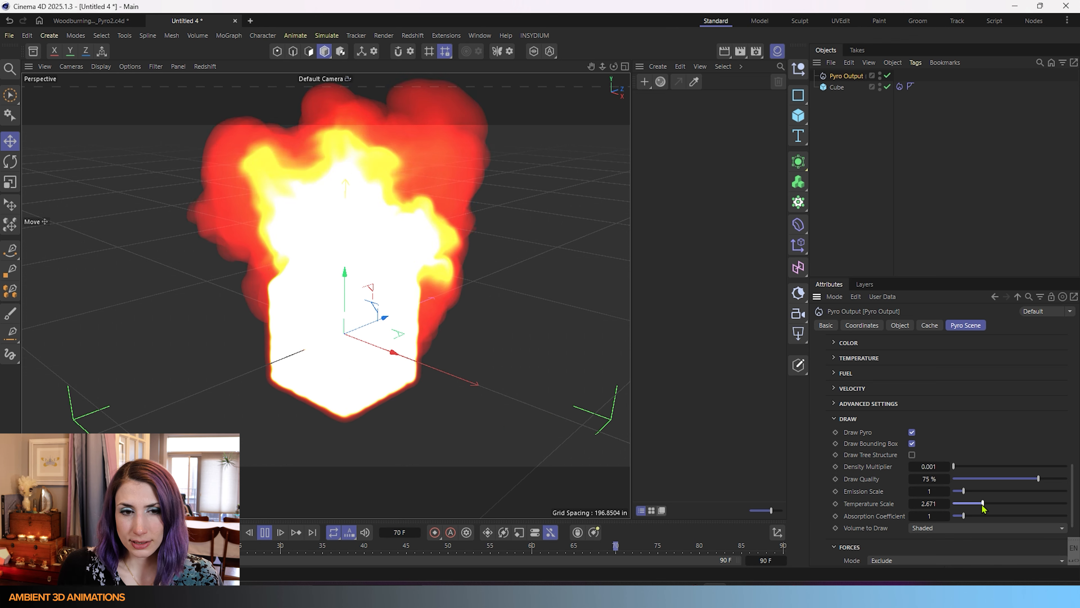
pyautogui.moveTo(982, 504); pyautogui.dragTo(957, 507)
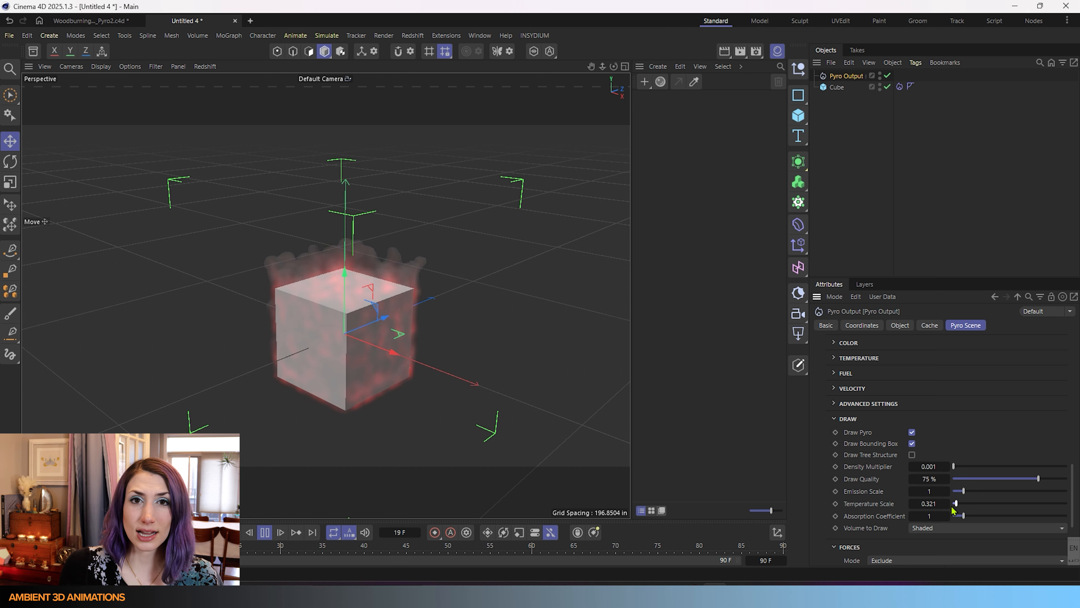
pyautogui.rightClick(912, 504)
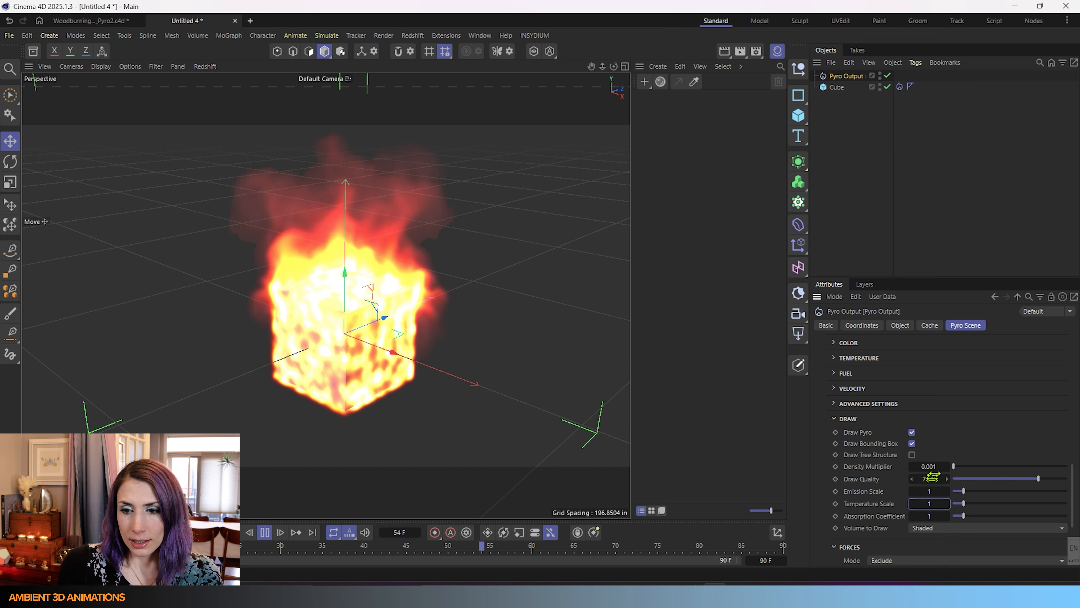
# Reset Density Multiplier to 1, try a lower Absorption Coefficient, then reset it to 1.
pyautogui.rightClick(914, 467)
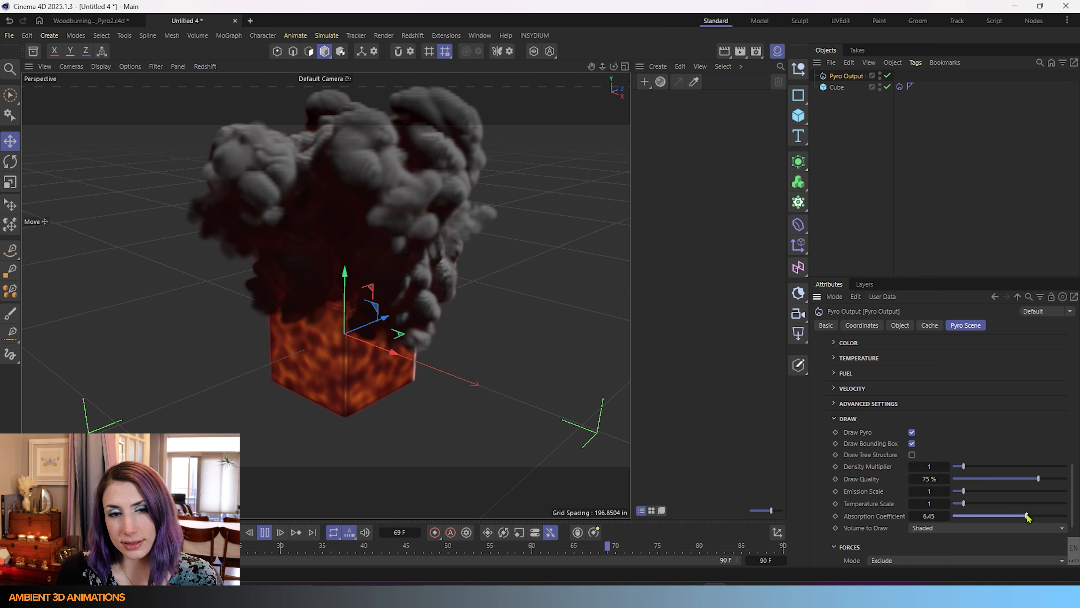
pyautogui.moveTo(1025, 516); pyautogui.dragTo(959, 517)
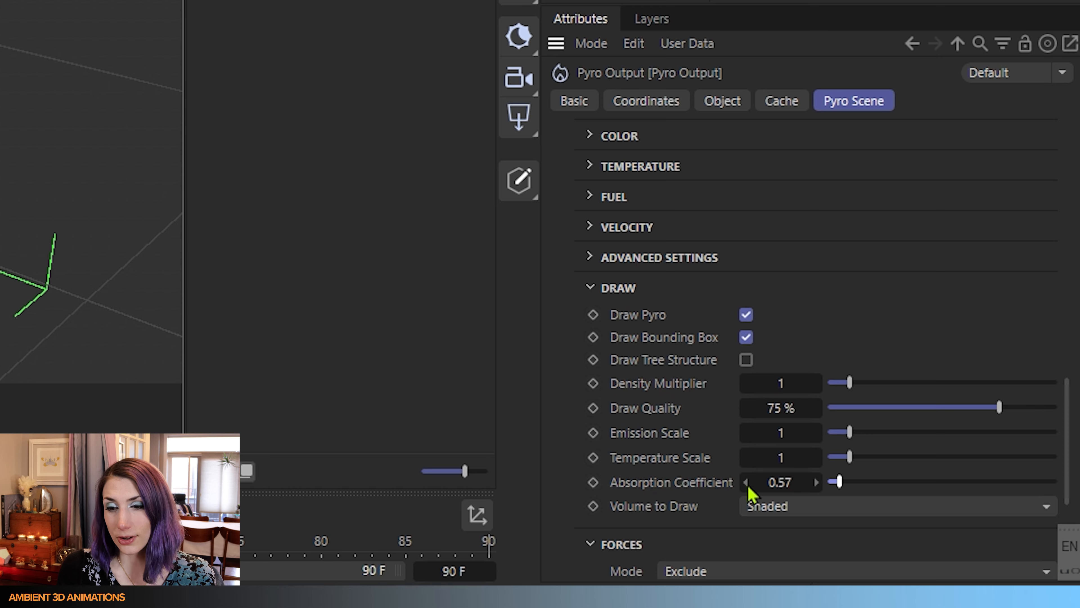
pyautogui.rightClick(747, 484)
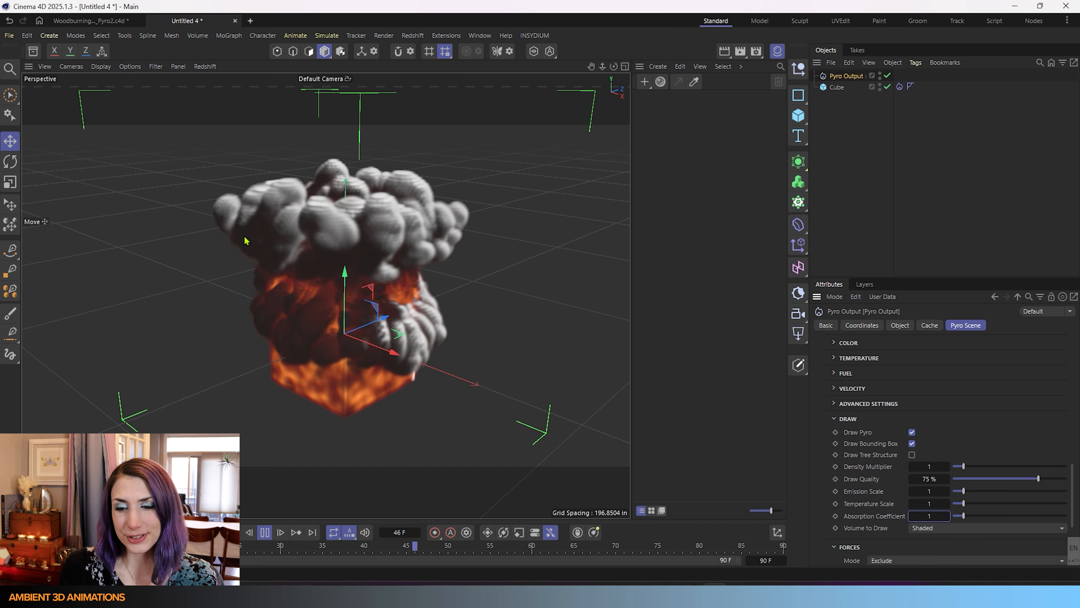
pyautogui.click(945, 528)
# Switch Volume to Draw through Density, Divergence and Temperature, ending on Fuel.
pyautogui.click(938, 453)
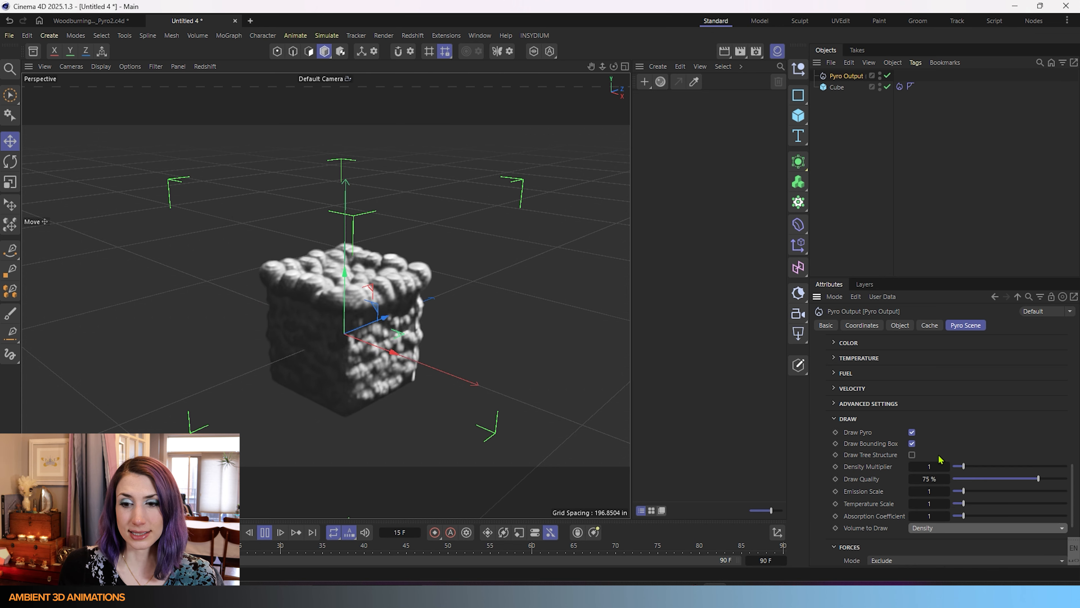
pyautogui.click(935, 528)
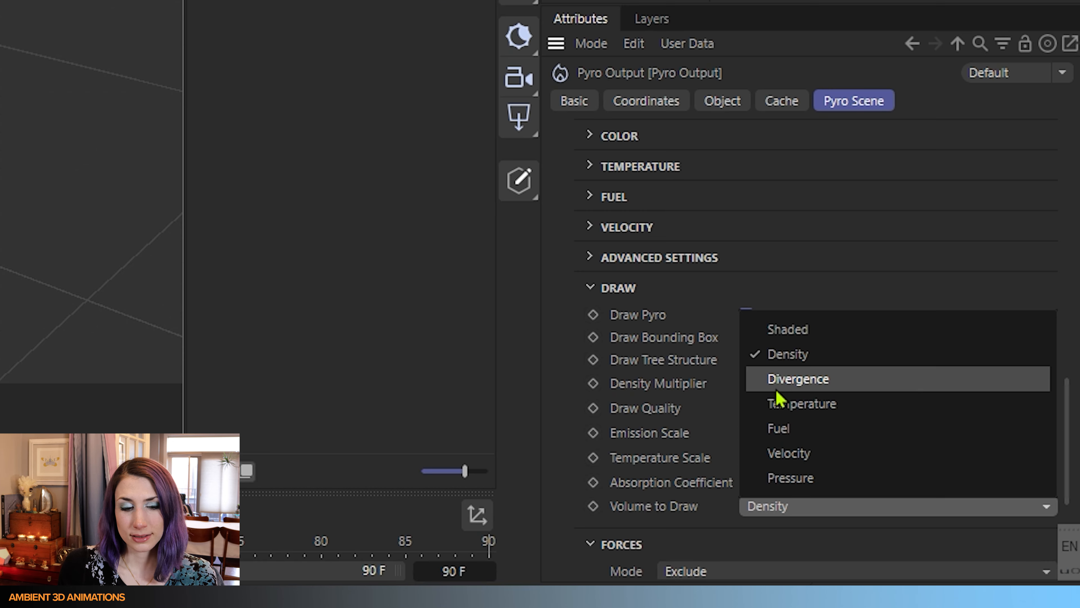
pyautogui.click(783, 379)
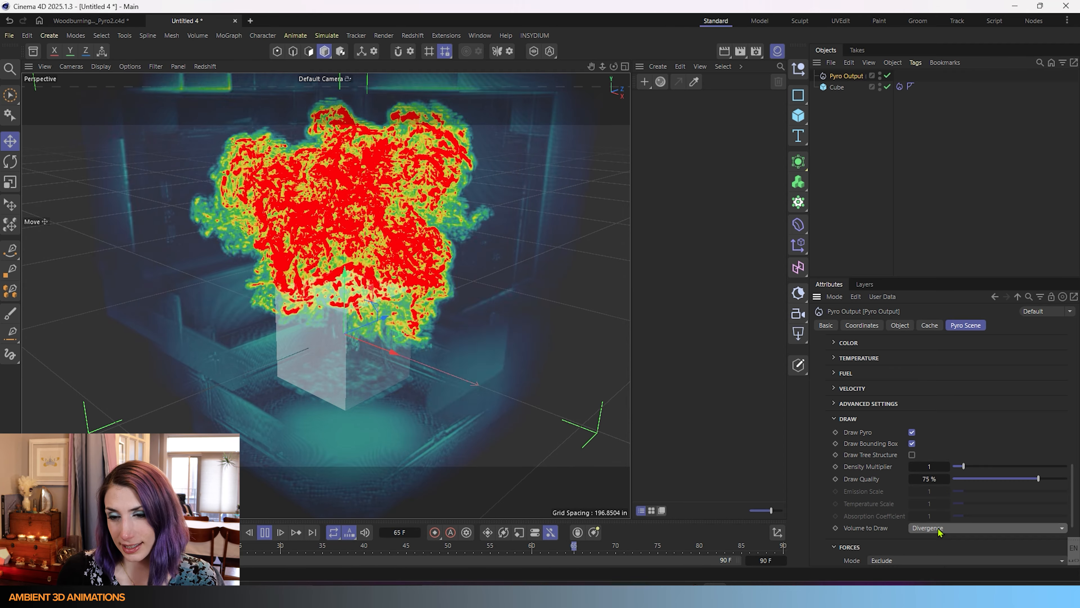
pyautogui.click(938, 530)
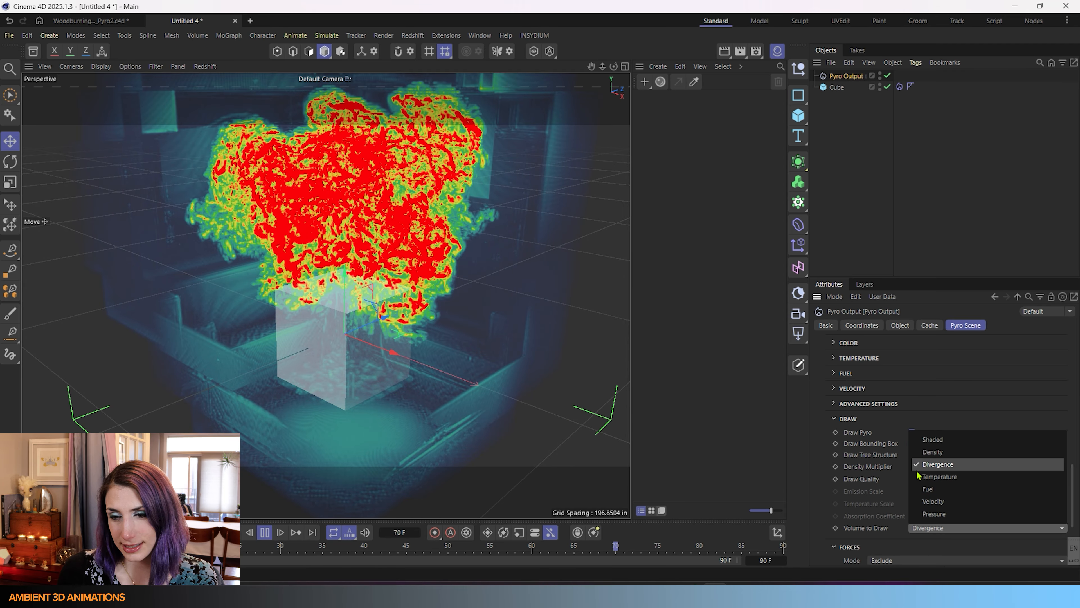
pyautogui.click(946, 482)
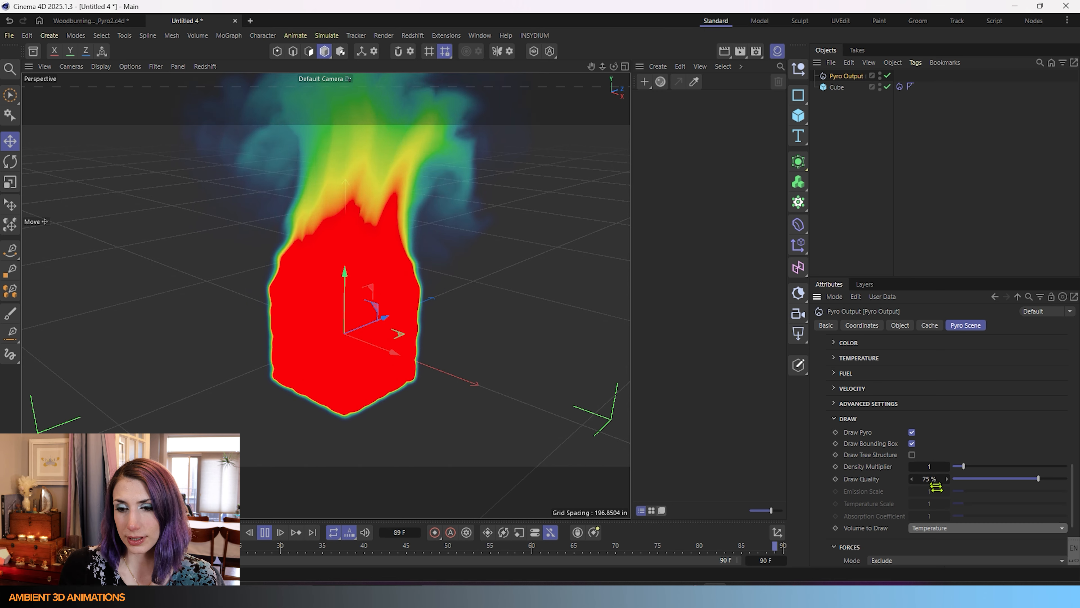
pyautogui.click(931, 527)
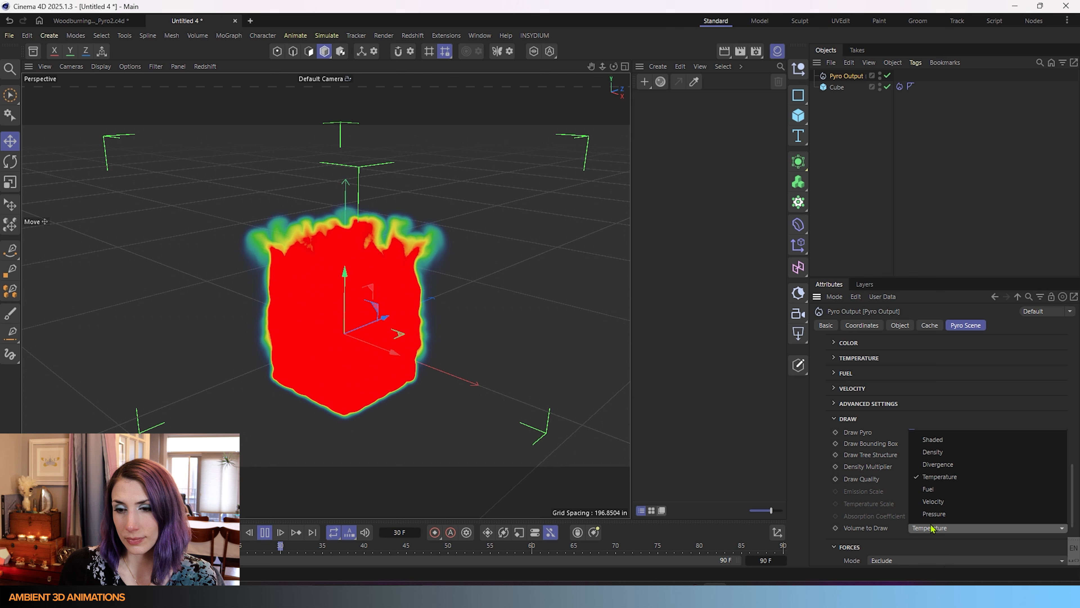
pyautogui.click(927, 489)
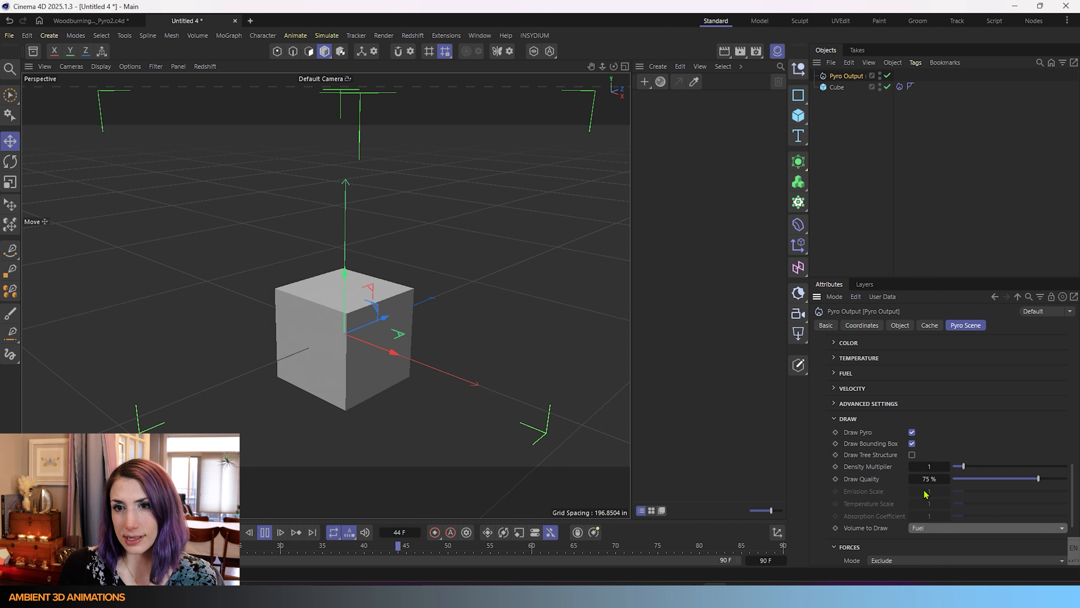
# Select the cube's Pyro Emitter tag and enable Fuel in its fuel settings.
pyautogui.click(900, 86)
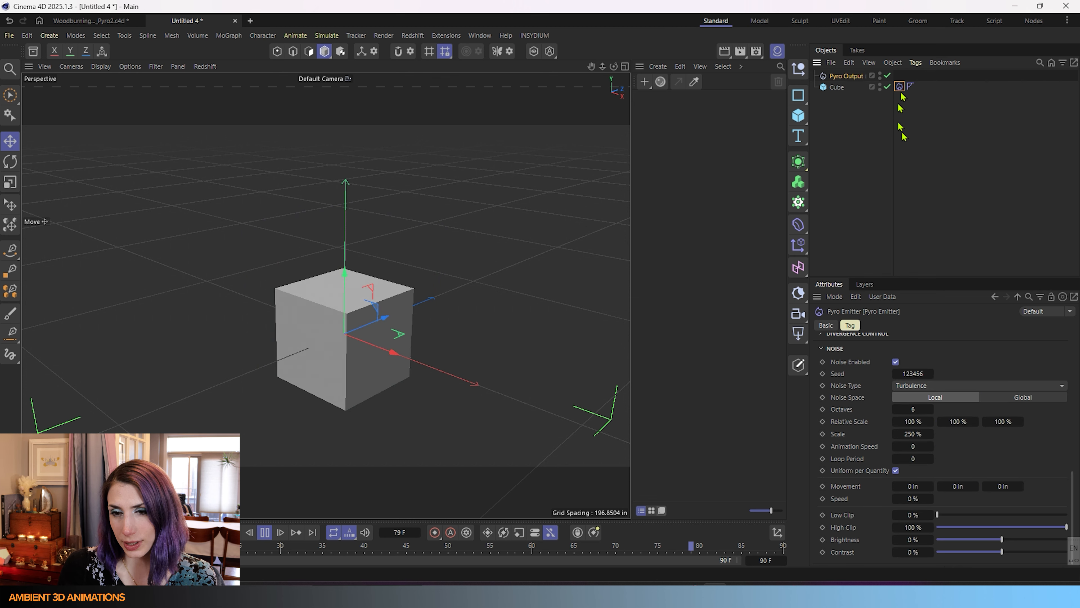
pyautogui.scroll(-10, 859, 426)
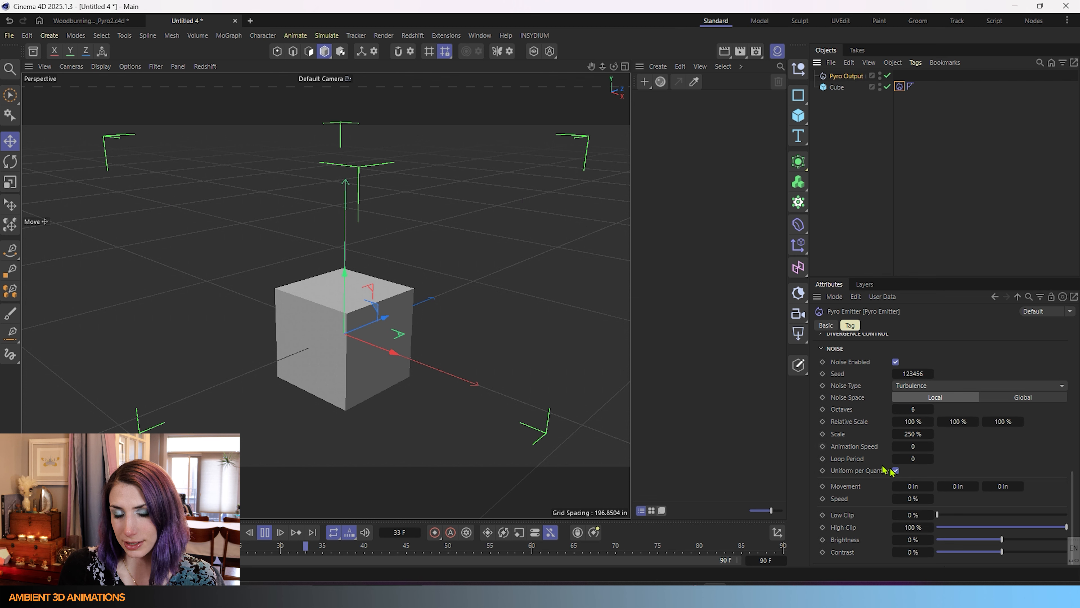
pyautogui.scroll(3, 877, 489)
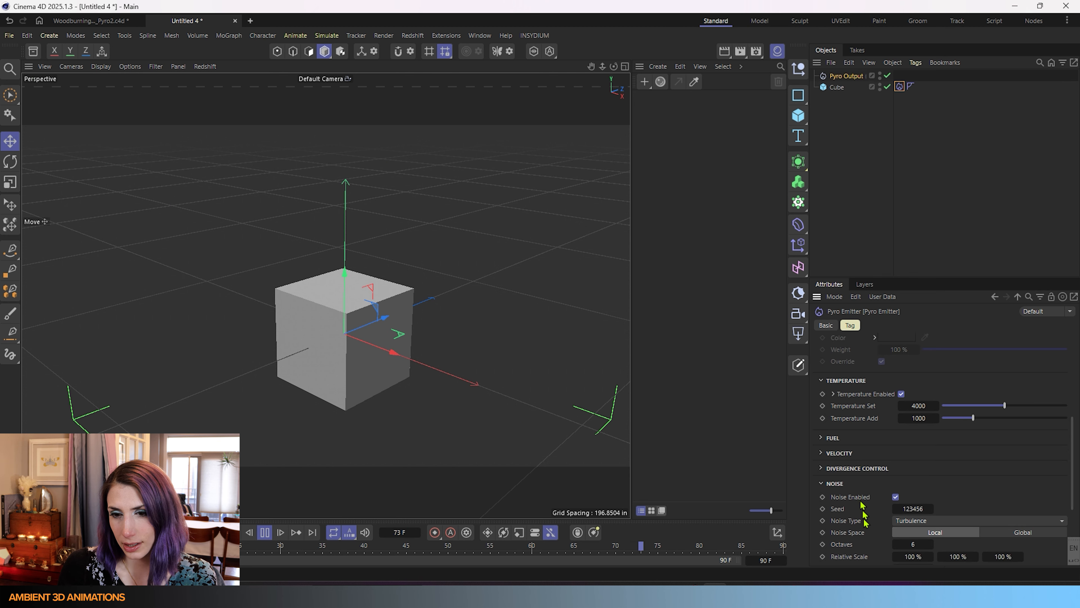
pyautogui.click(831, 440)
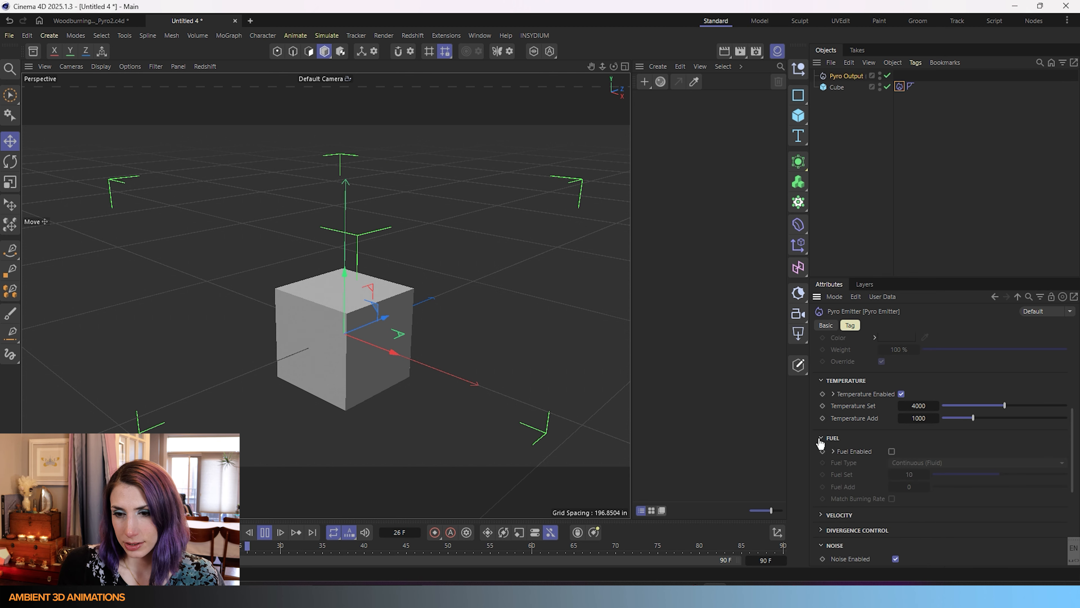
pyautogui.click(891, 451)
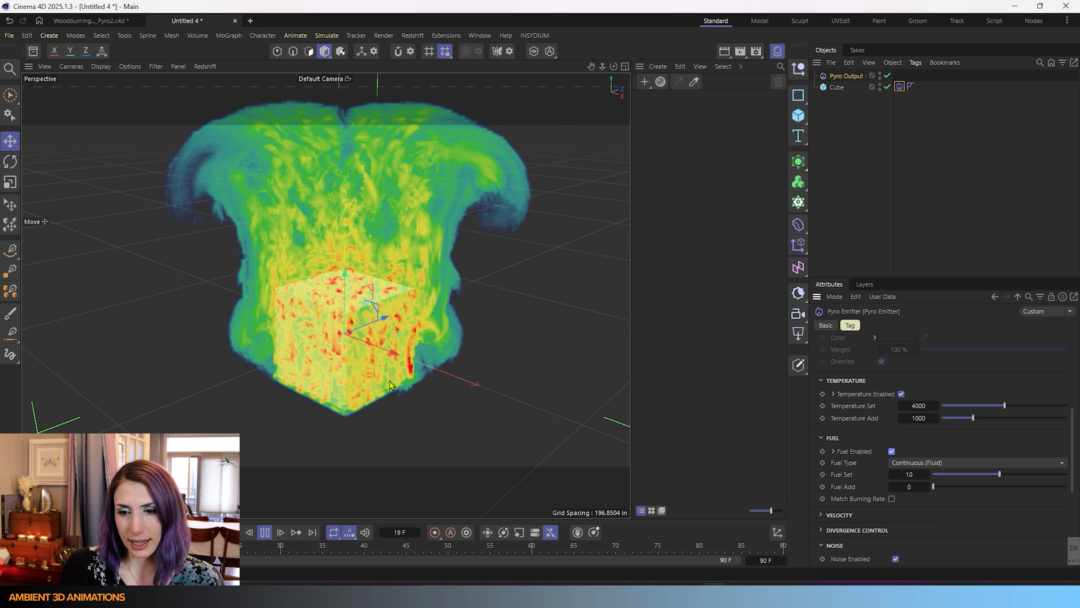
# Raise Fuel Set to 13.5 and switch Fuel Type to Contingent (Solid), stopping the preview.
pyautogui.moveTo(999, 476); pyautogui.dragTo(1014, 476)
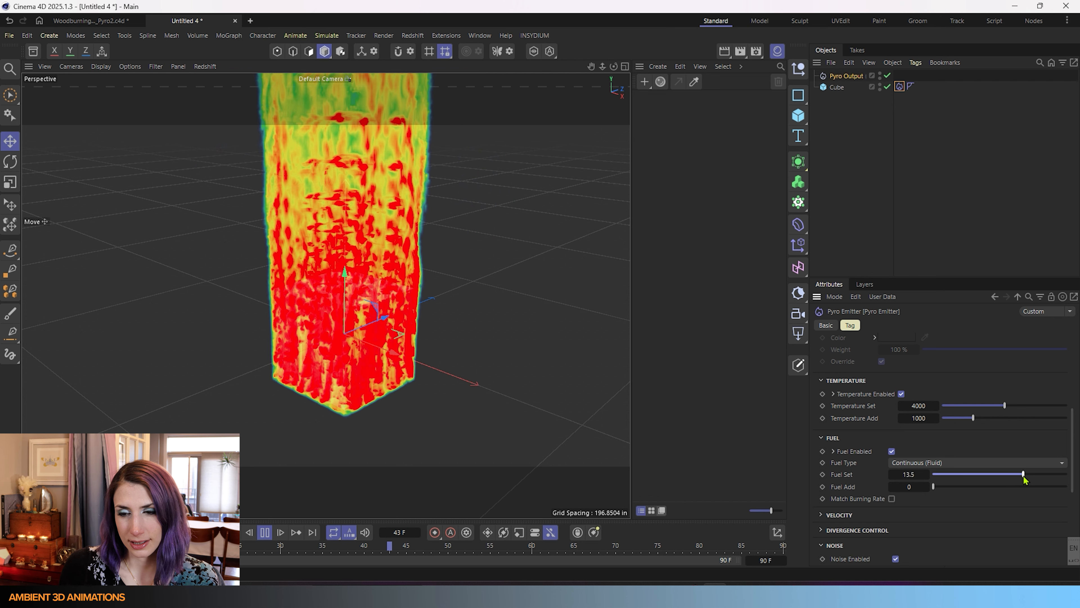
pyautogui.click(1019, 464)
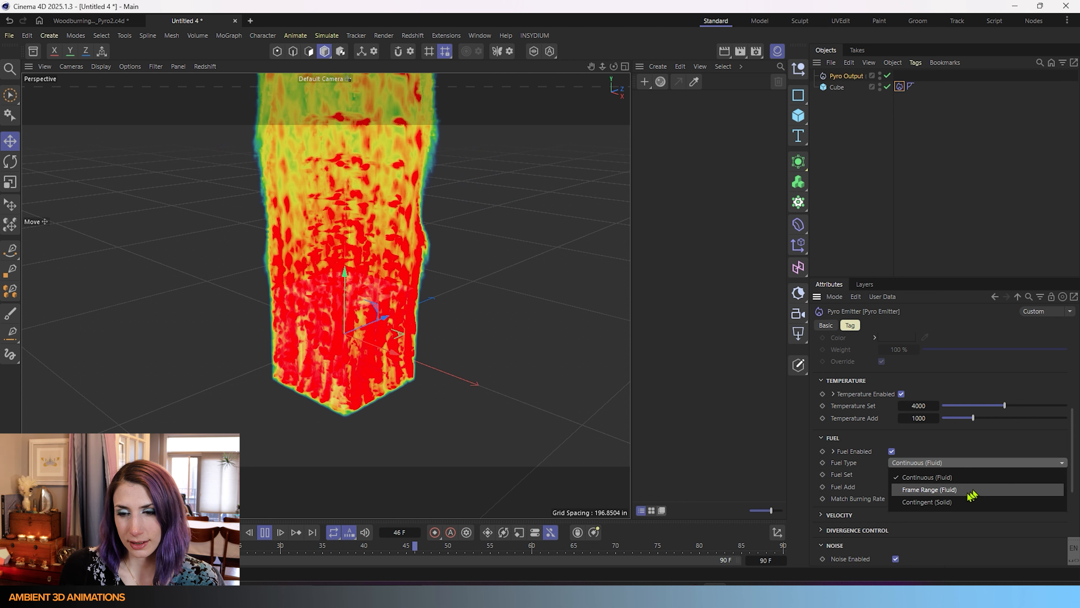
pyautogui.click(954, 503)
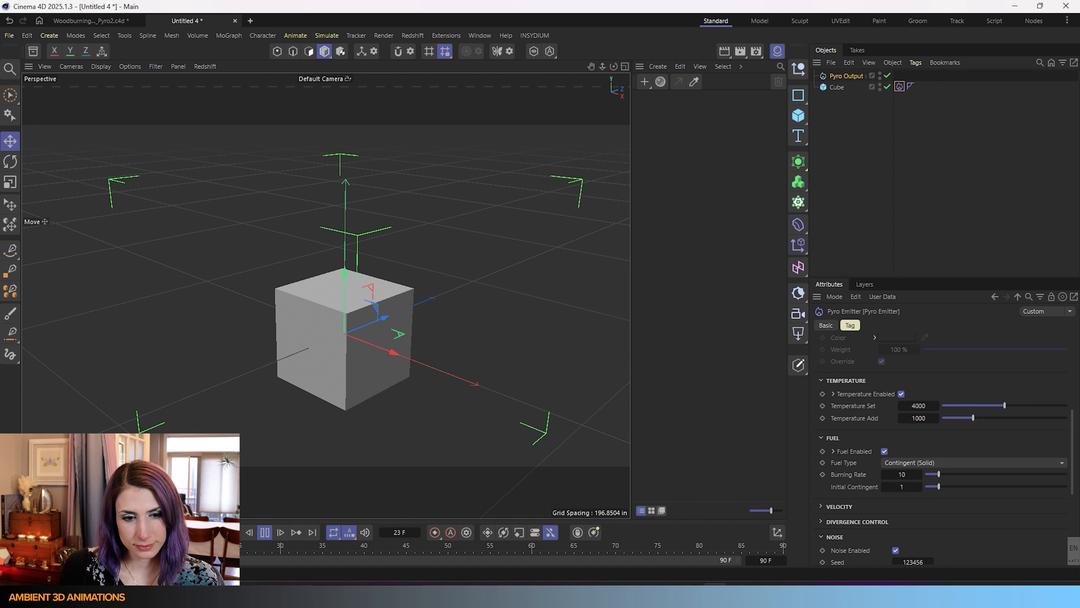
pyautogui.click(270, 533)
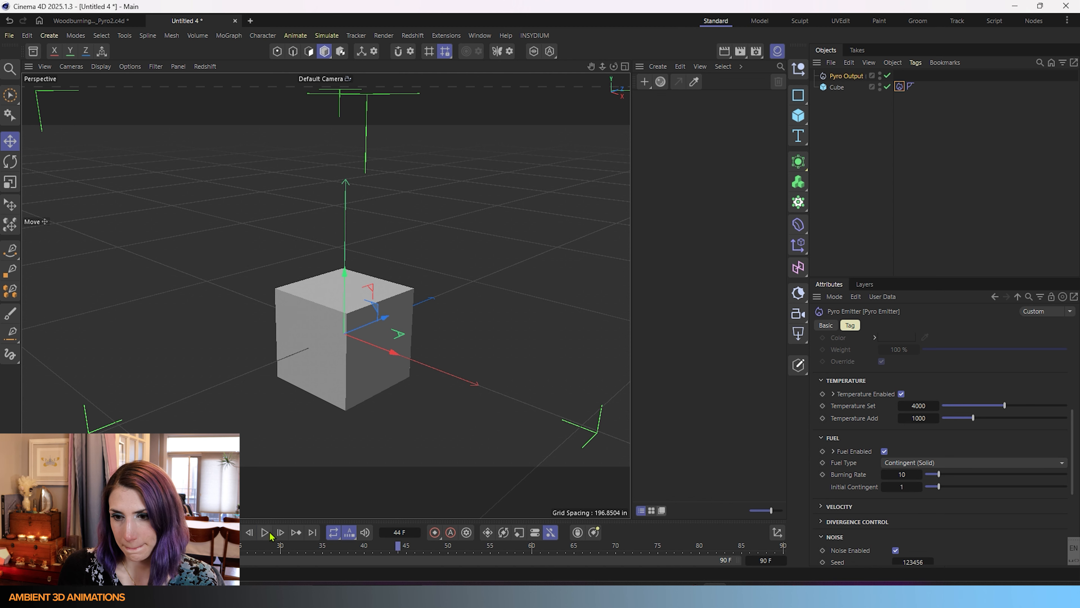
pyautogui.click(948, 462)
# Set Fuel Type back to Continuous (Fluid), preview the fire plume, then disable Fuel and rewind.
pyautogui.click(932, 477)
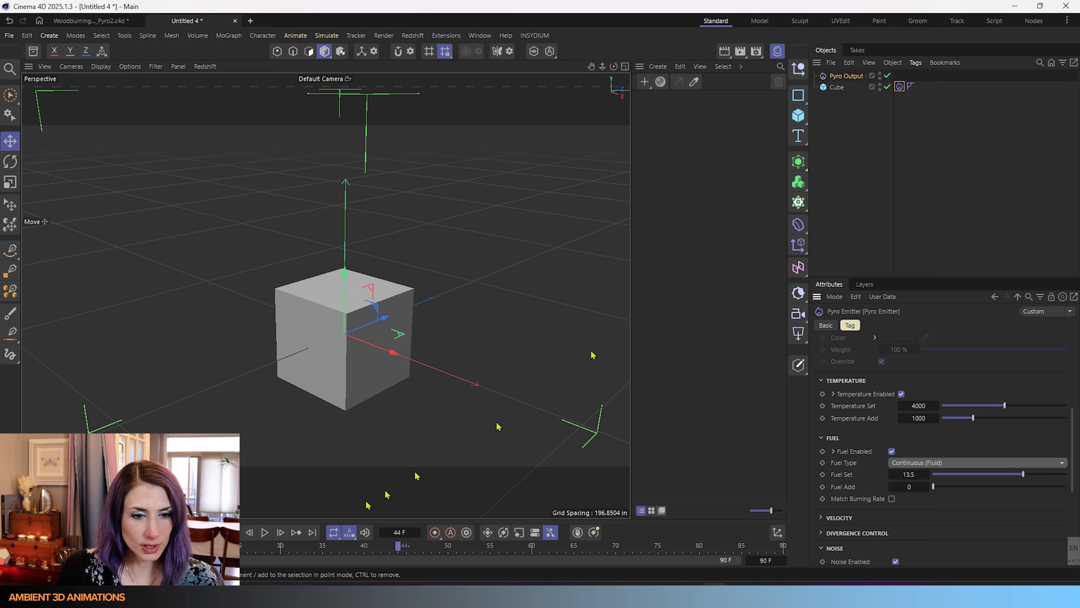
pyautogui.click(265, 532)
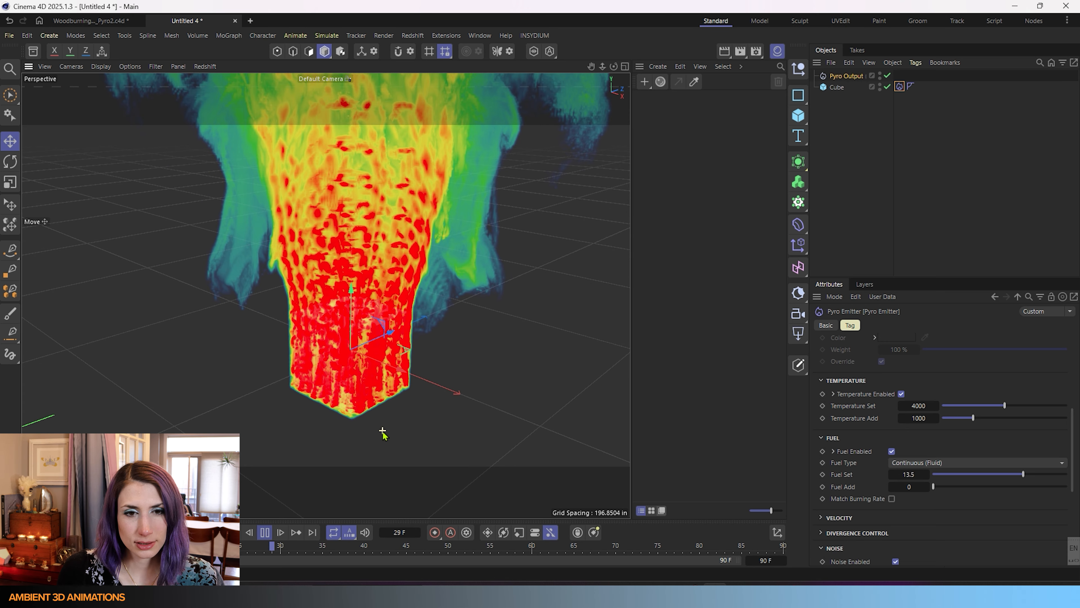
pyautogui.scroll(-8, 382, 433)
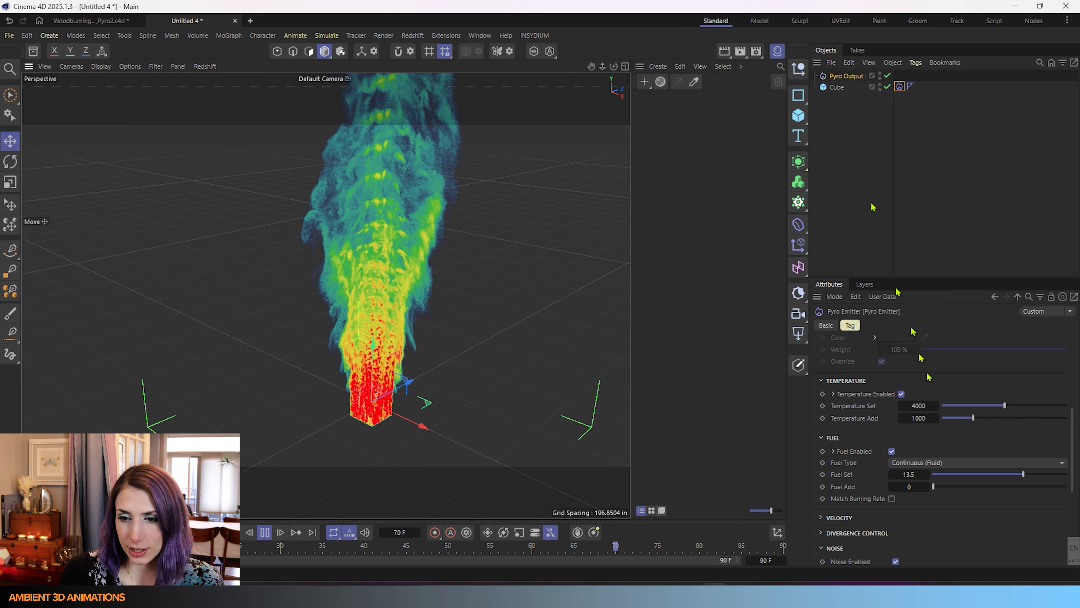
pyautogui.click(892, 451)
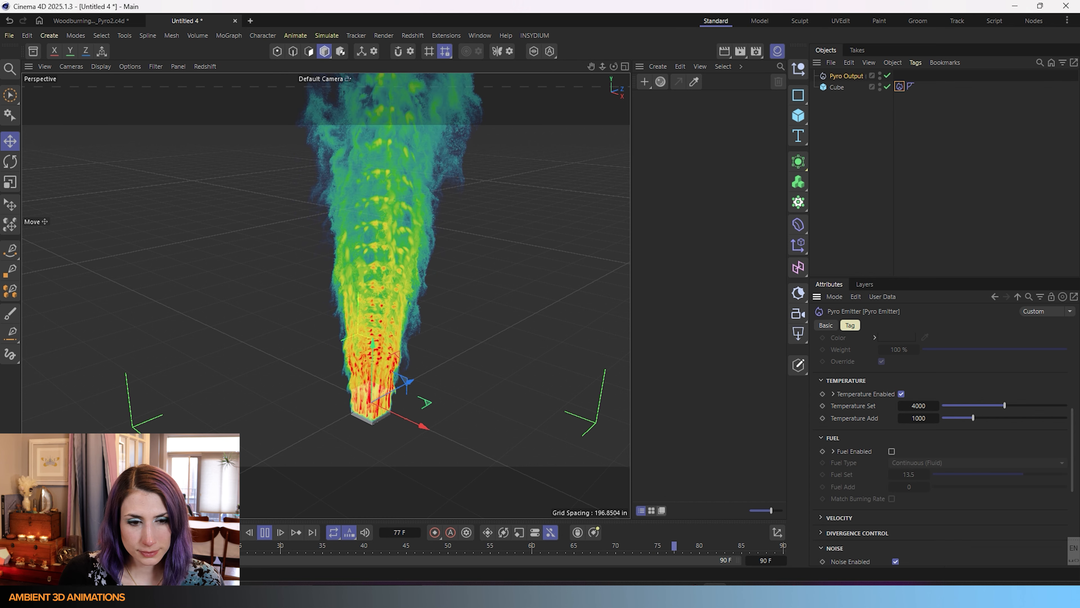
pyautogui.click(218, 532)
# Rewind, set the Pyro Output's Volume to Draw to Velocity, and play the simulation.
pyautogui.click(263, 534)
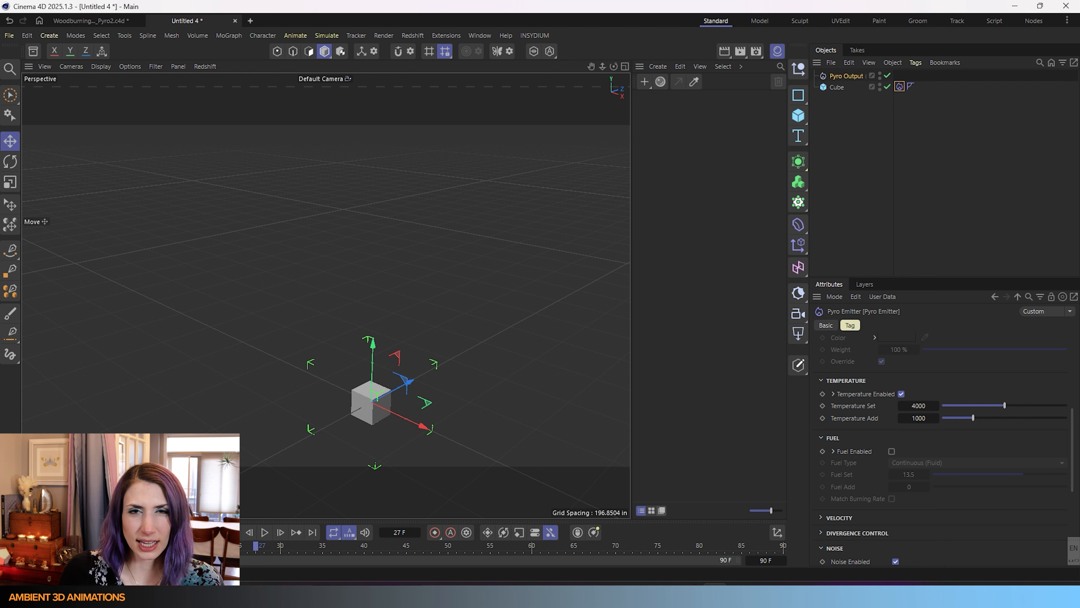
pyautogui.click(218, 532)
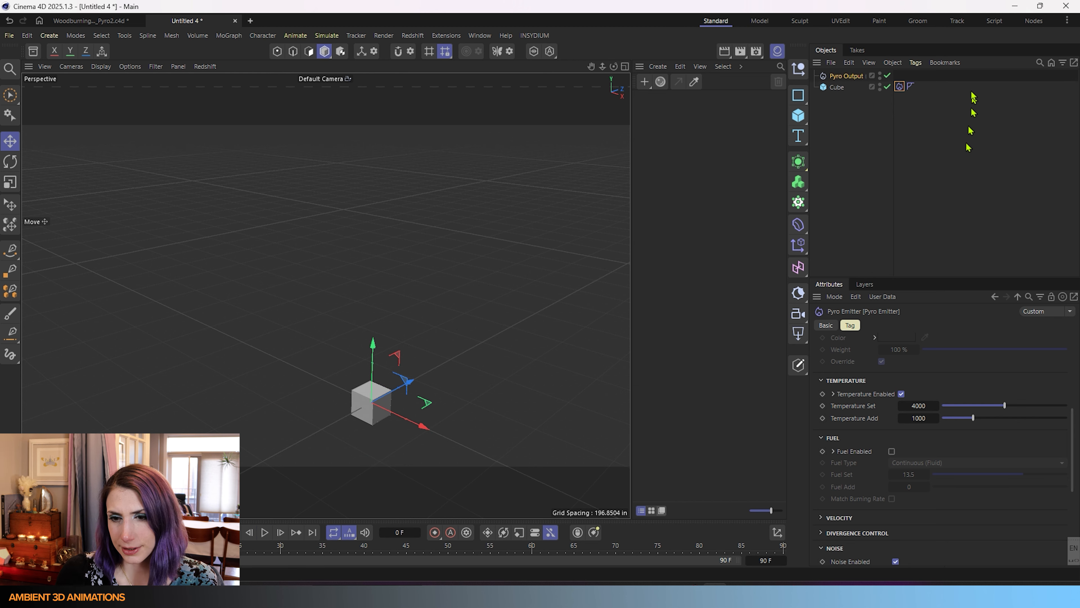
pyautogui.click(854, 77)
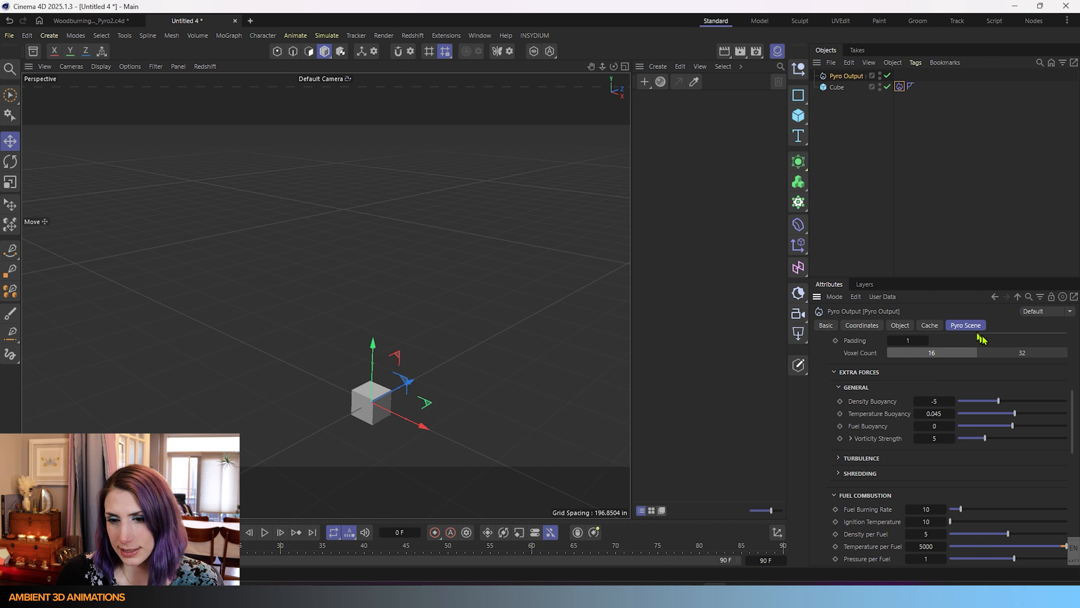
pyautogui.scroll(-5, 885, 443)
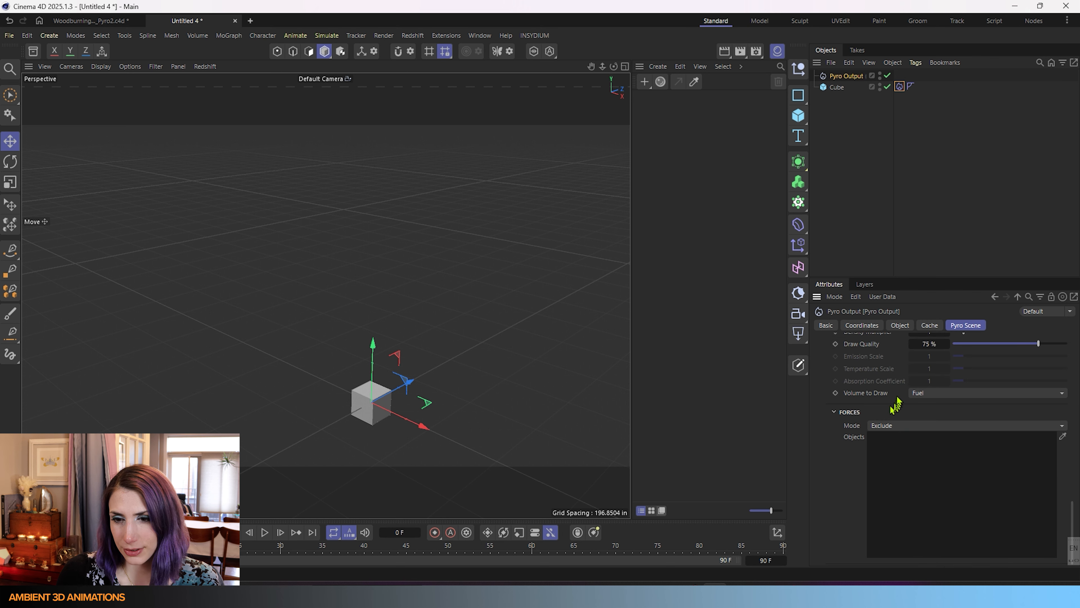
pyautogui.scroll(2, 863, 401)
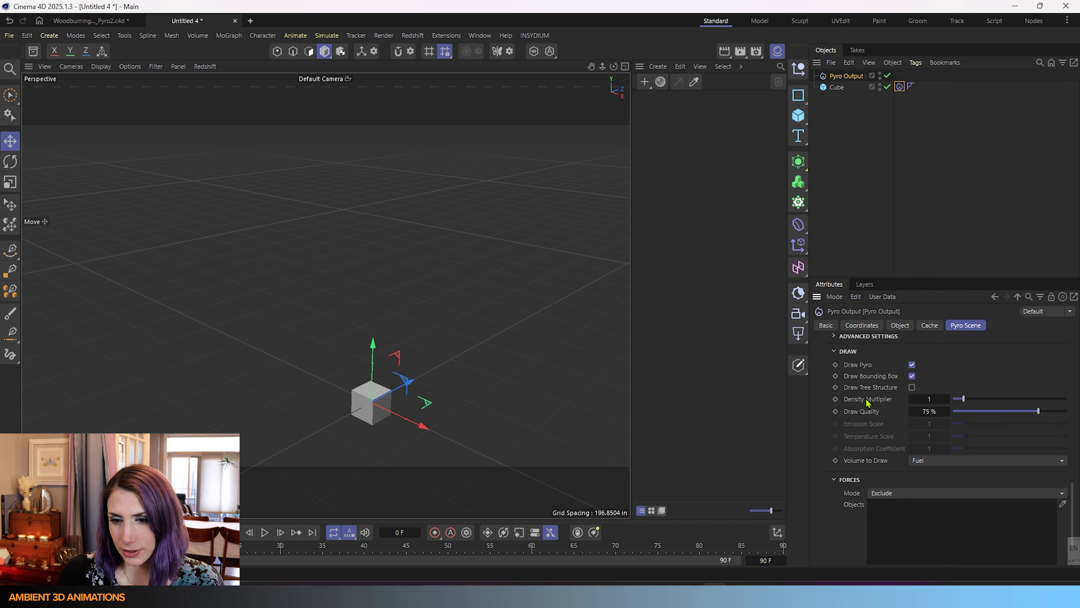
pyautogui.click(938, 461)
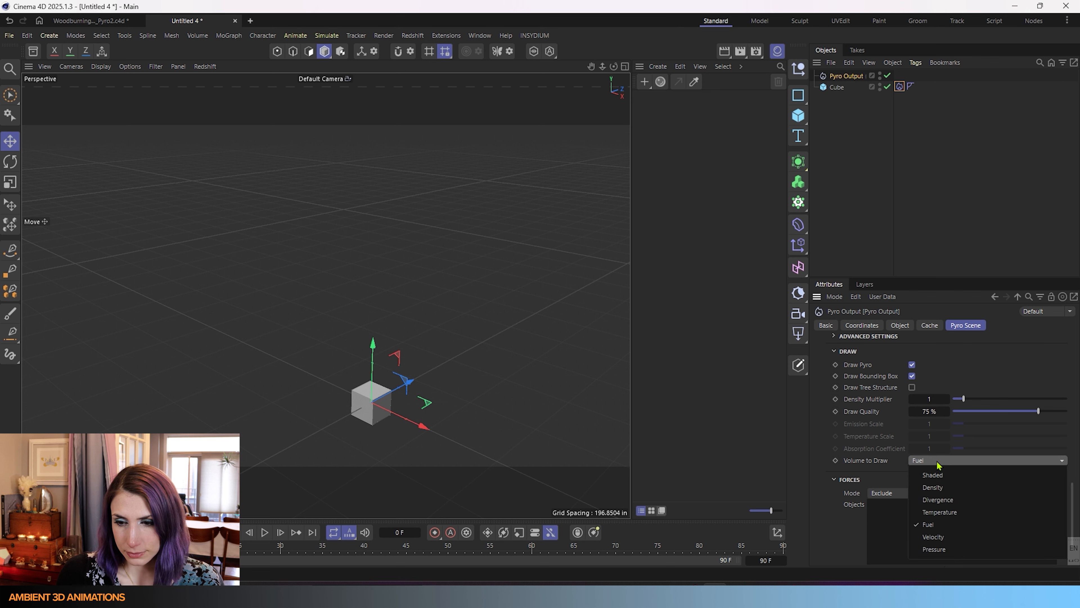
pyautogui.click(940, 537)
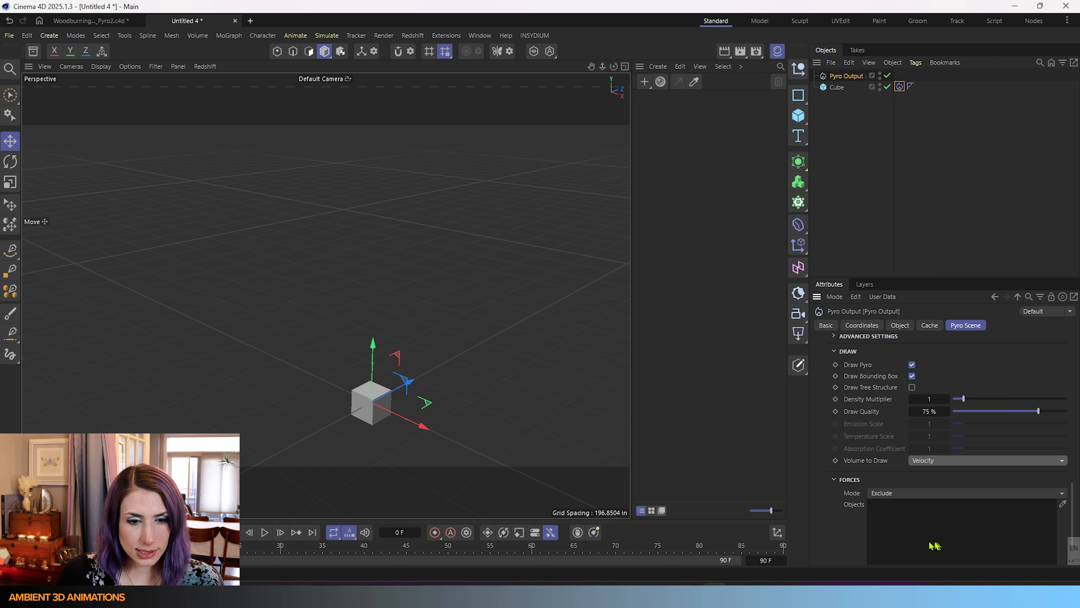
pyautogui.click(265, 532)
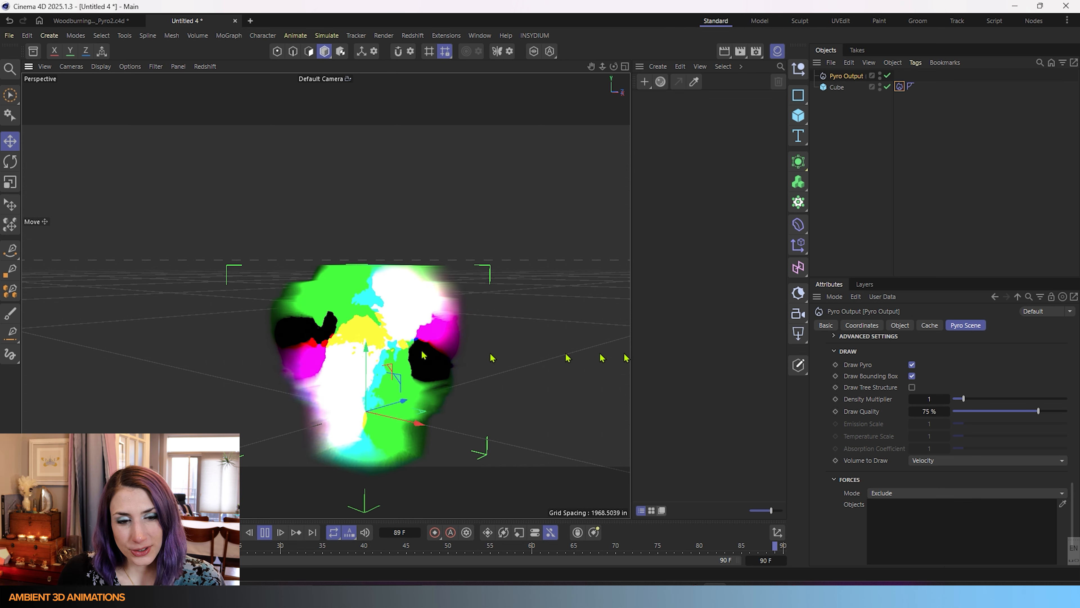
# Pause the velocity preview, rewind to frame 0, and open the Volume to Draw list.
pyautogui.click(267, 536)
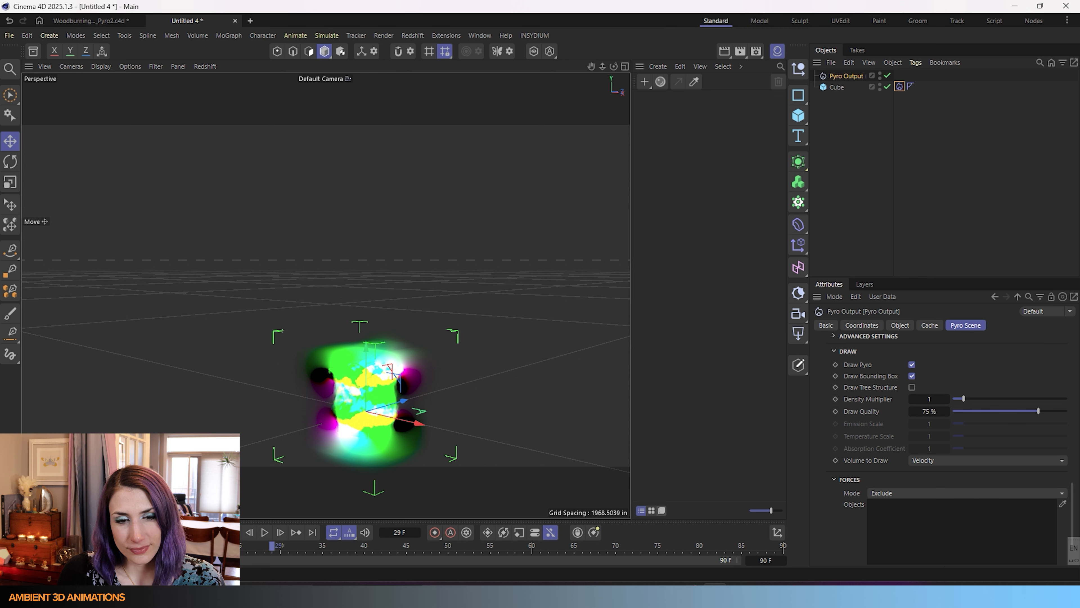
pyautogui.click(249, 532)
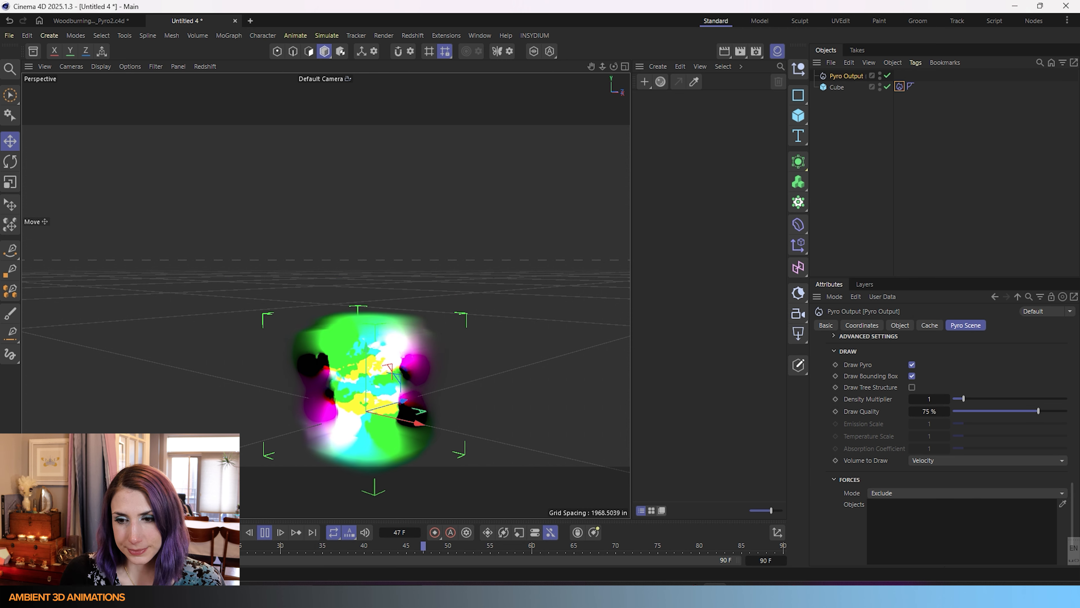
pyautogui.click(924, 462)
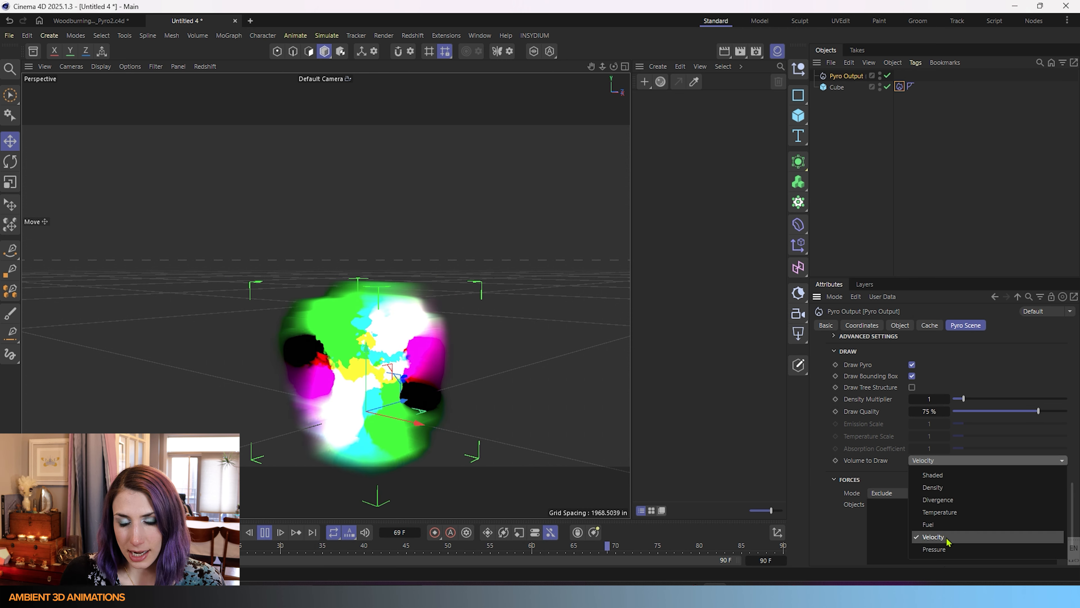
# Switch Volume to Draw to Pressure and pan to frame the rising red-and-green pressure plume.
pyautogui.click(945, 549)
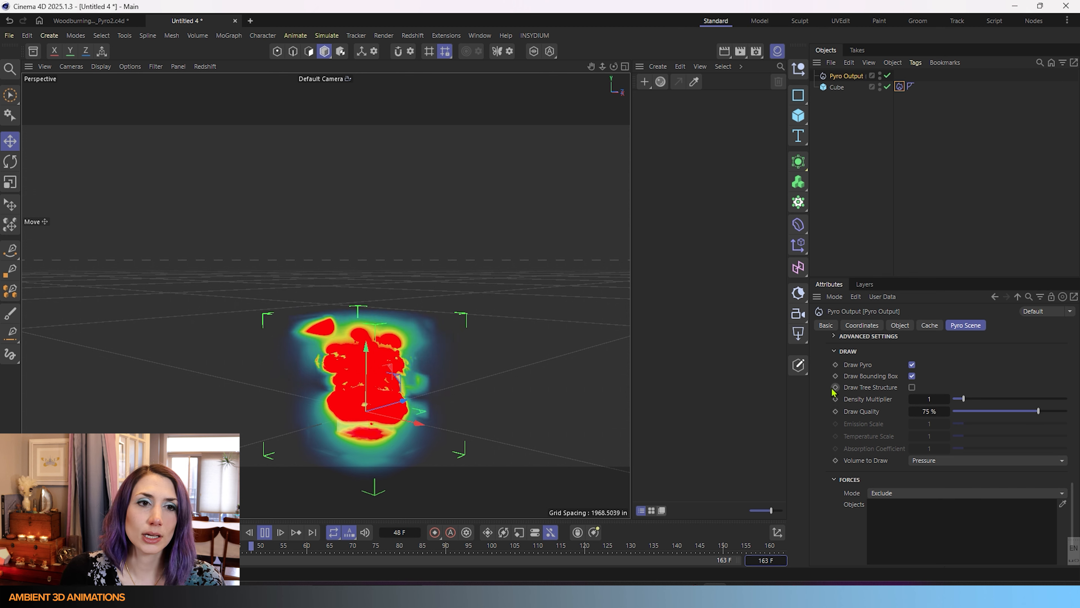
pyautogui.click(207, 68)
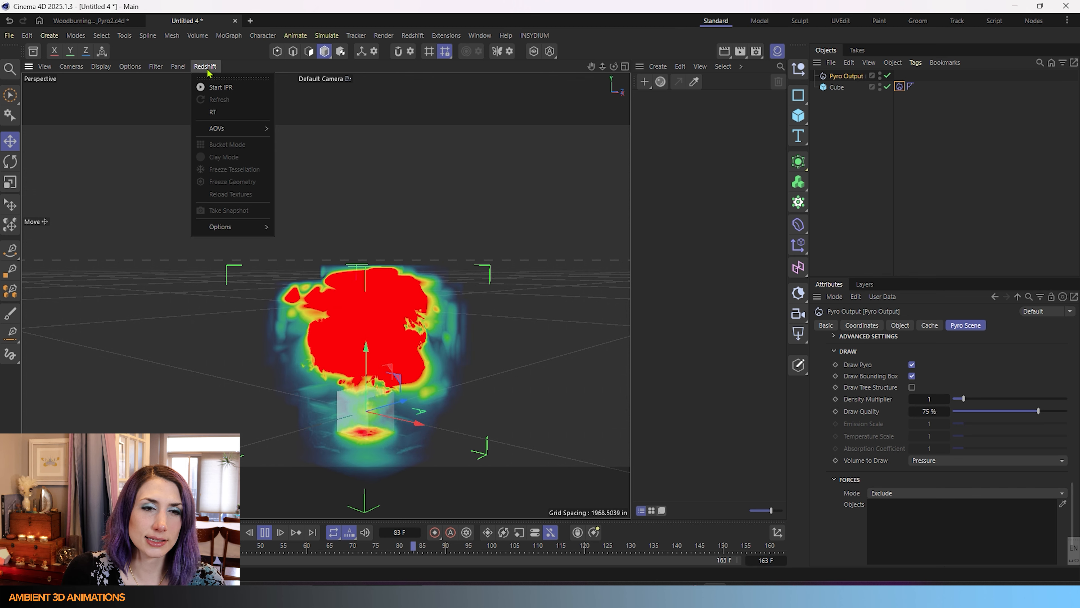
pyautogui.click(211, 67)
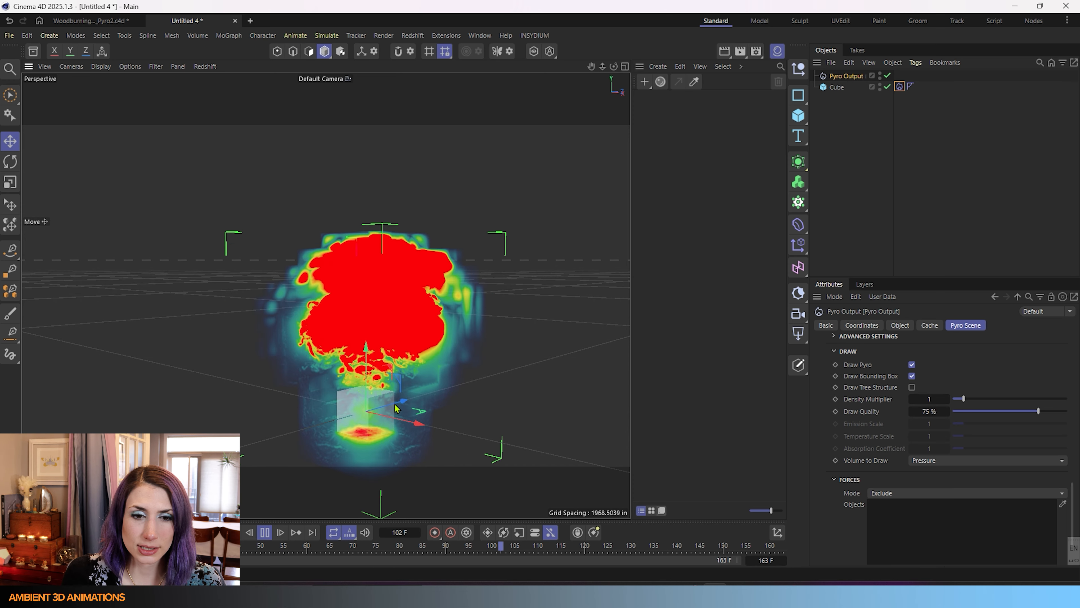
pyautogui.keyDown('alt'); pyautogui.moveTo(357, 378); pyautogui.dragTo(353, 322, button='middle'); pyautogui.keyUp('alt')
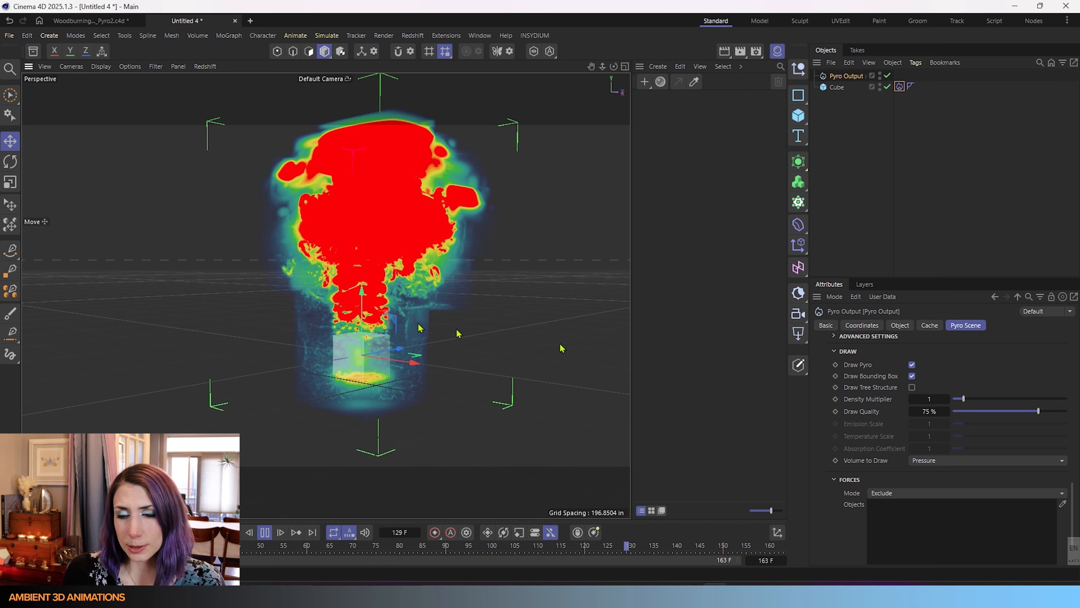